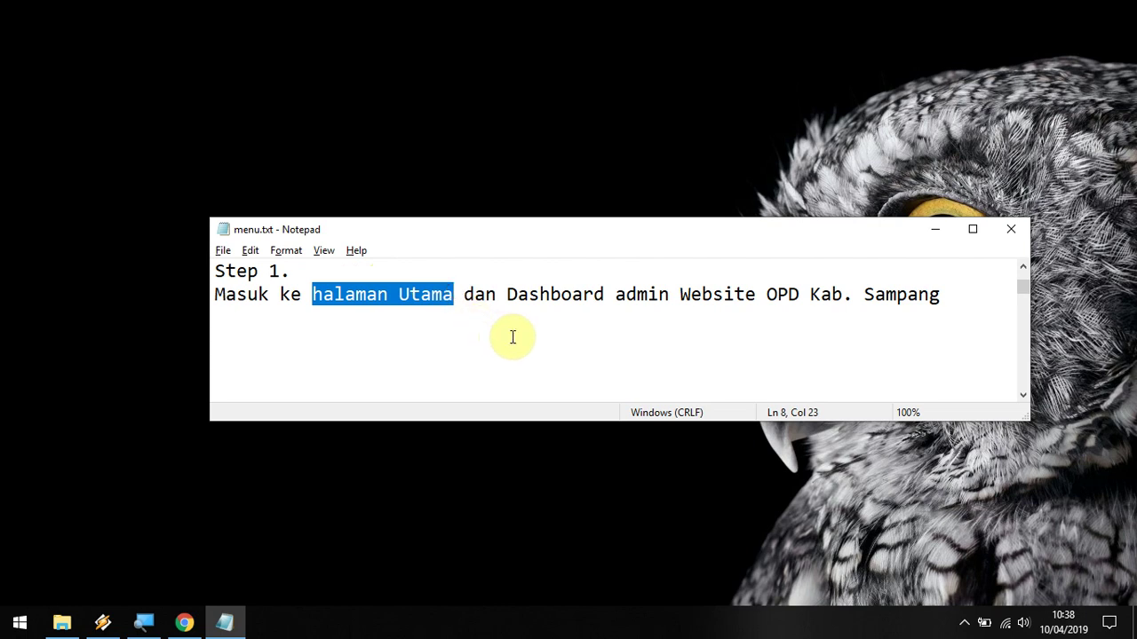
Switch from the menu.txt notes to Chrome and bring up the site's home page and its admin dashboard.
{"action": "left_click", "coordinate": [510, 335]}
{"action": "left_click", "coordinate": [184, 624]}
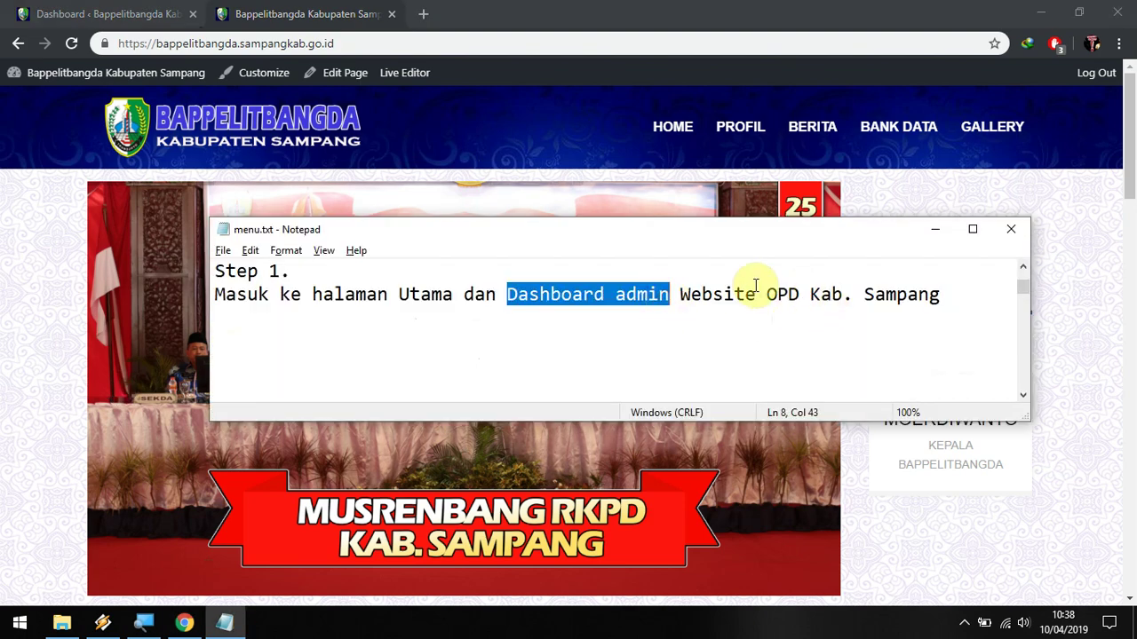
{"action": "left_click_drag", "start_coordinate": [777, 294], "coordinate": [921, 315]}
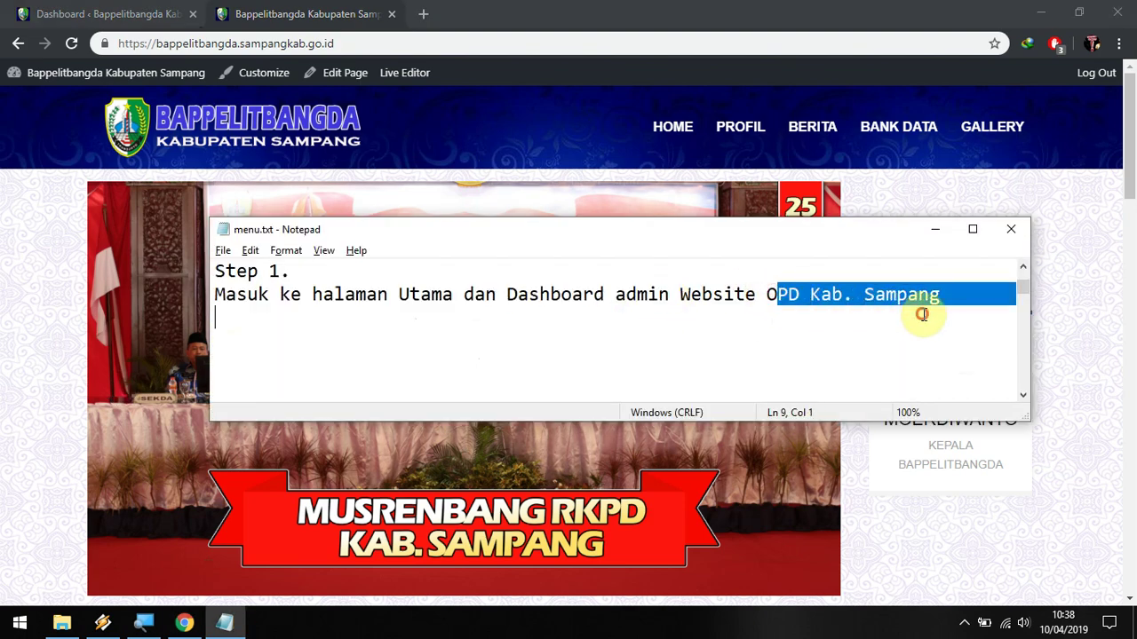
{"action": "left_click", "coordinate": [934, 294]}
{"action": "left_click", "coordinate": [312, 75]}
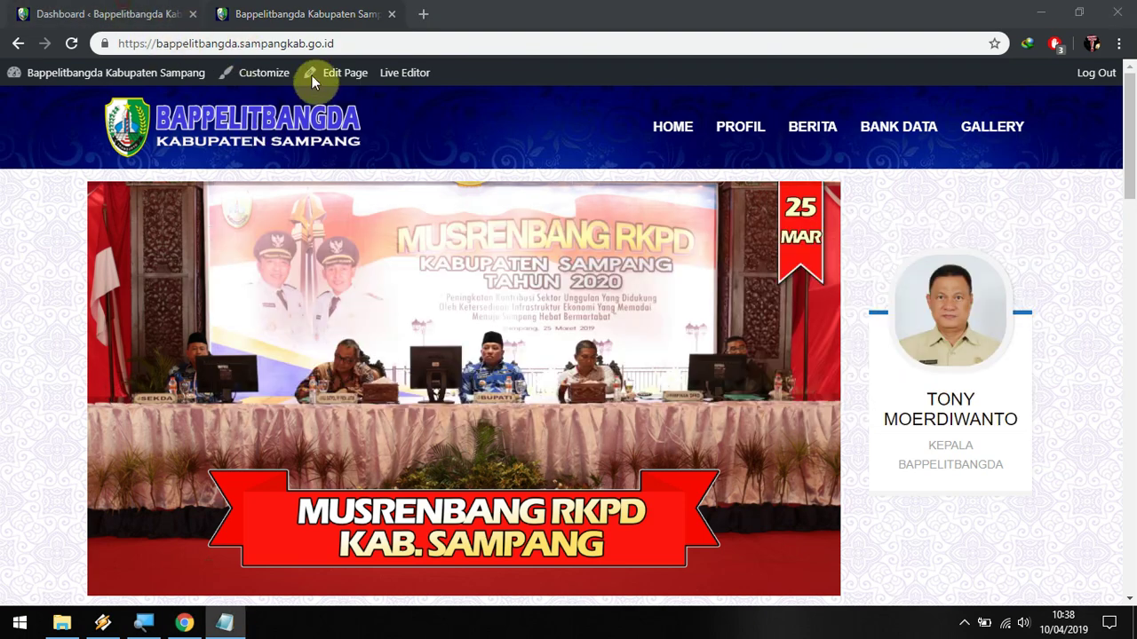
{"action": "key", "text": "ctrl+Tab"}
{"action": "left_click_drag", "start_coordinate": [258, 115], "coordinate": [475, 133]}
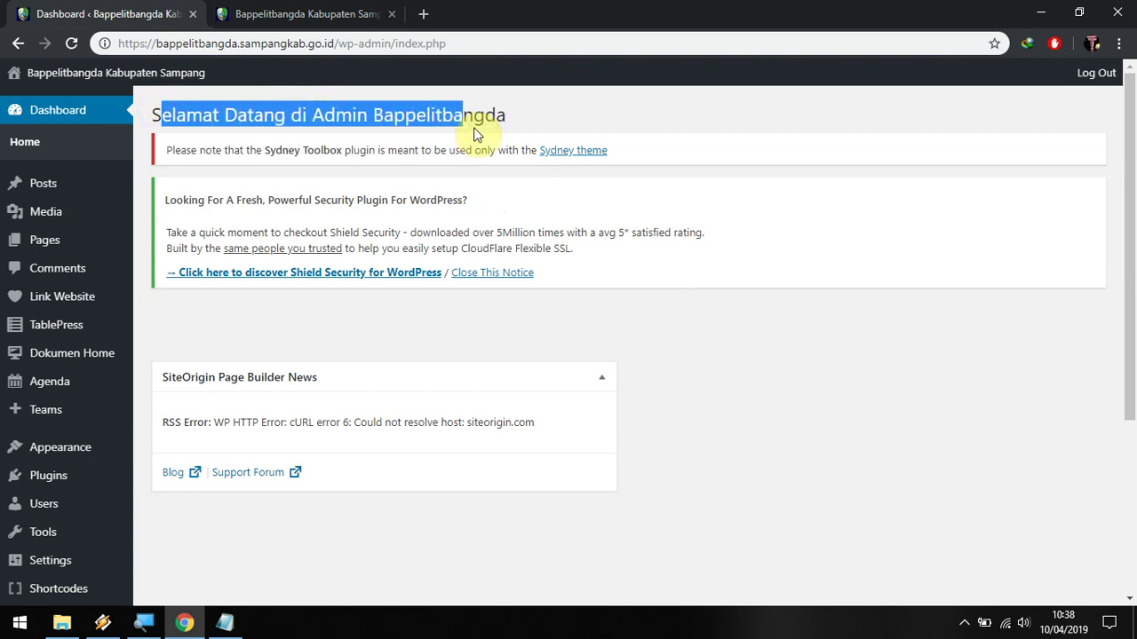
{"action": "left_click", "coordinate": [540, 115]}
Review step 2 in the menu.txt notes and start a new page in the WordPress admin.
{"action": "key", "text": "alt+Tab"}
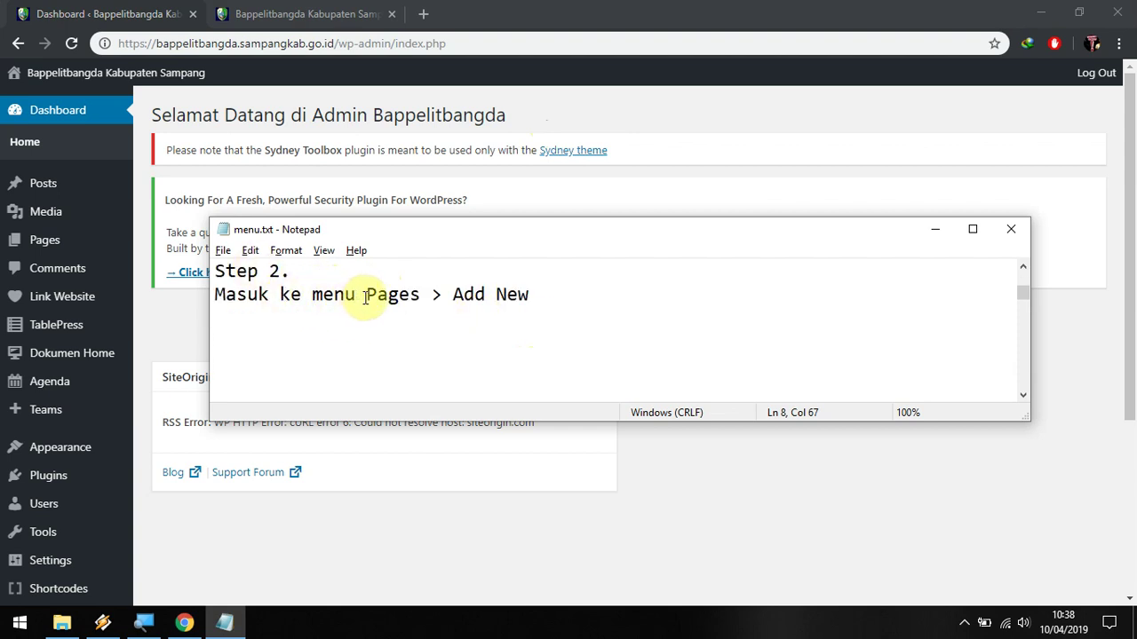
{"action": "left_click_drag", "start_coordinate": [366, 297], "coordinate": [538, 287]}
{"action": "left_click", "coordinate": [568, 297]}
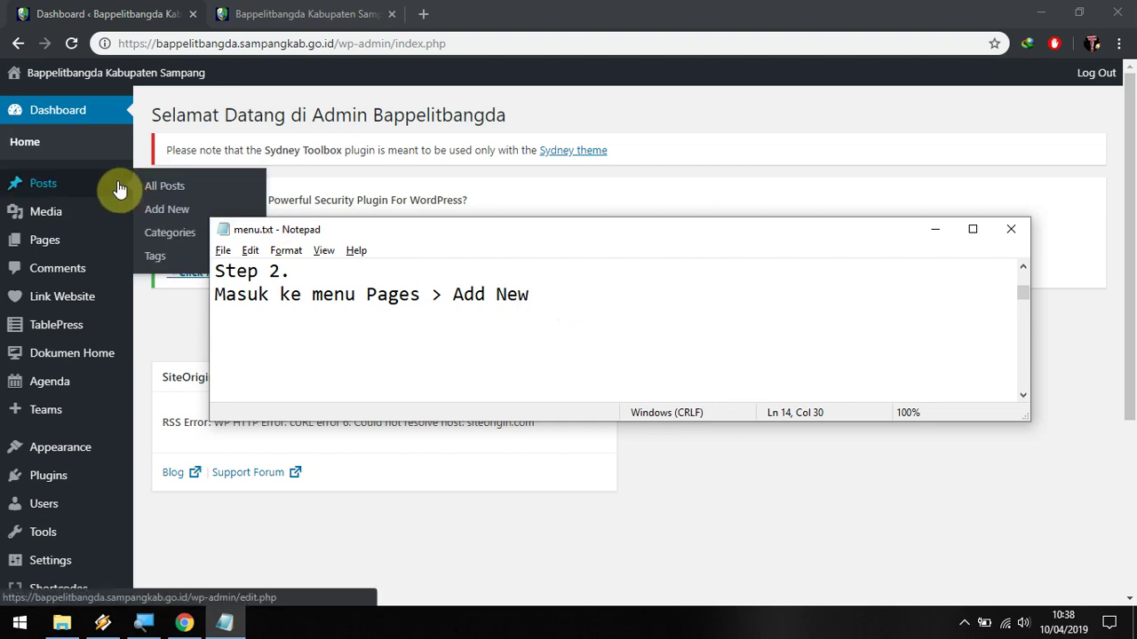
{"action": "mouse_move", "coordinate": [91, 243]}
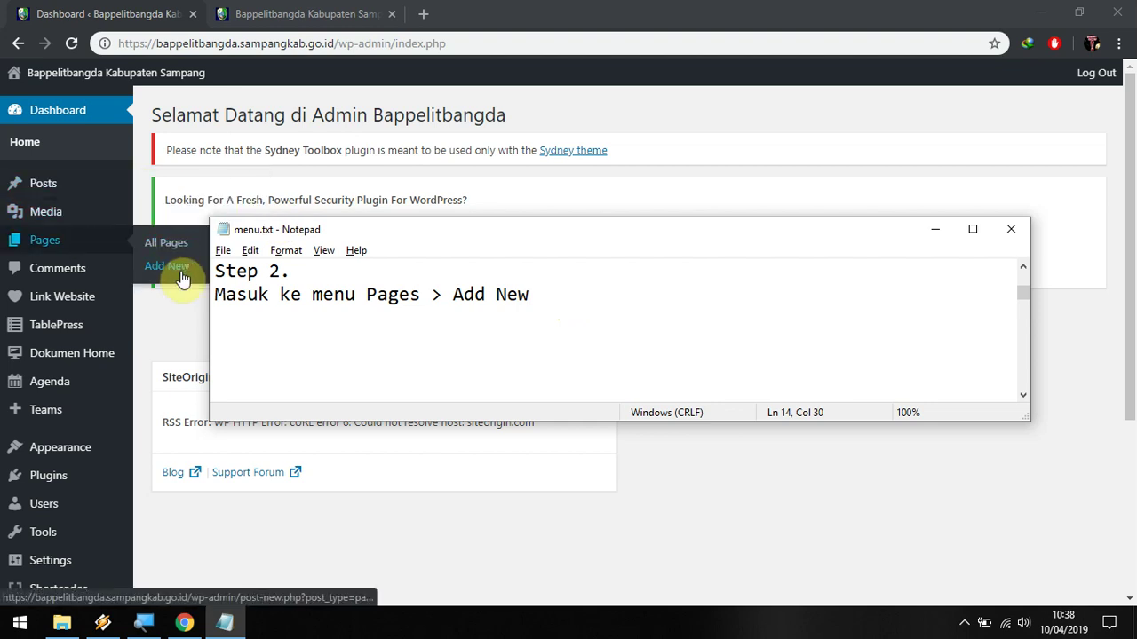
{"action": "left_click", "coordinate": [158, 305]}
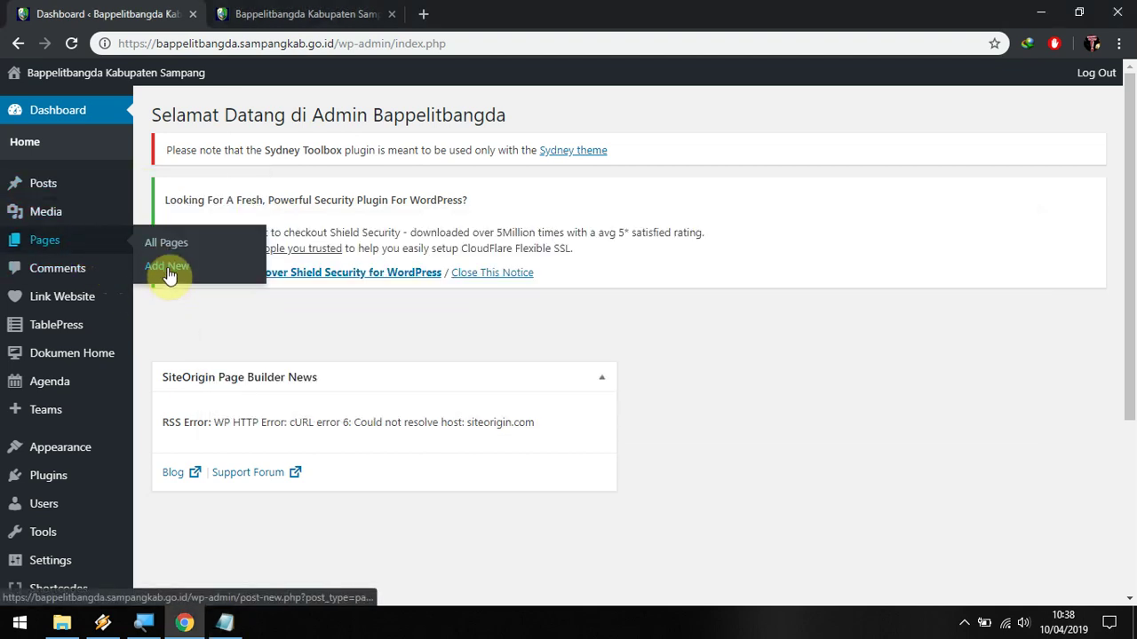
{"action": "left_click", "coordinate": [220, 270]}
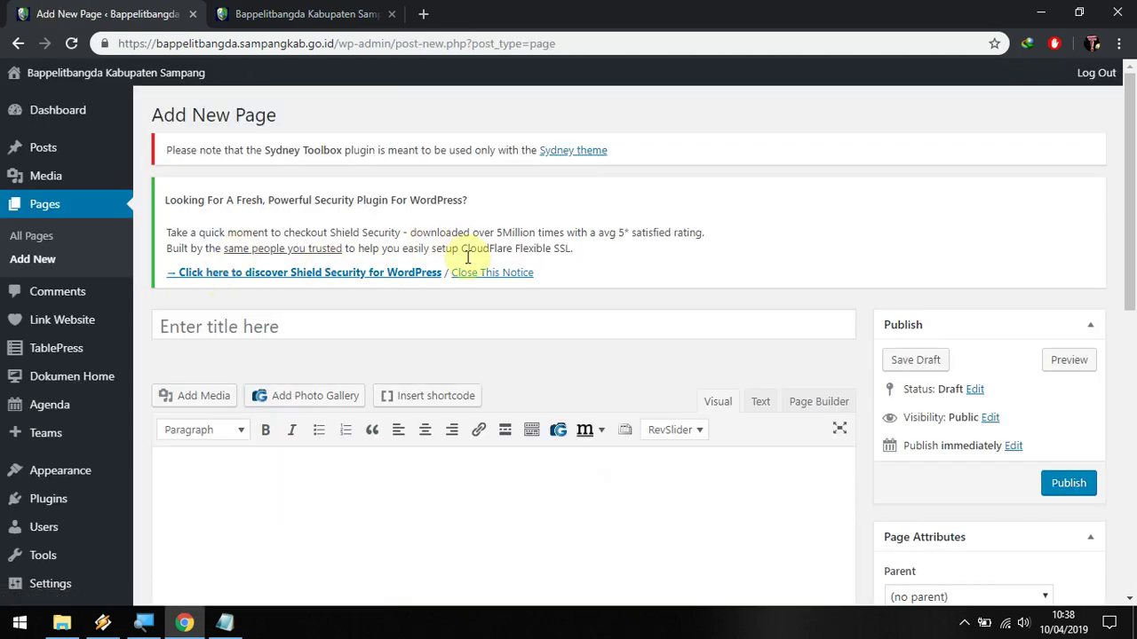
Review step 3 in the menu.txt notes and title the new page "Tutorial".
{"action": "key", "text": "alt+Tab"}
{"action": "scroll", "coordinate": [506, 333], "scroll_direction": "down", "scroll_amount": 3}
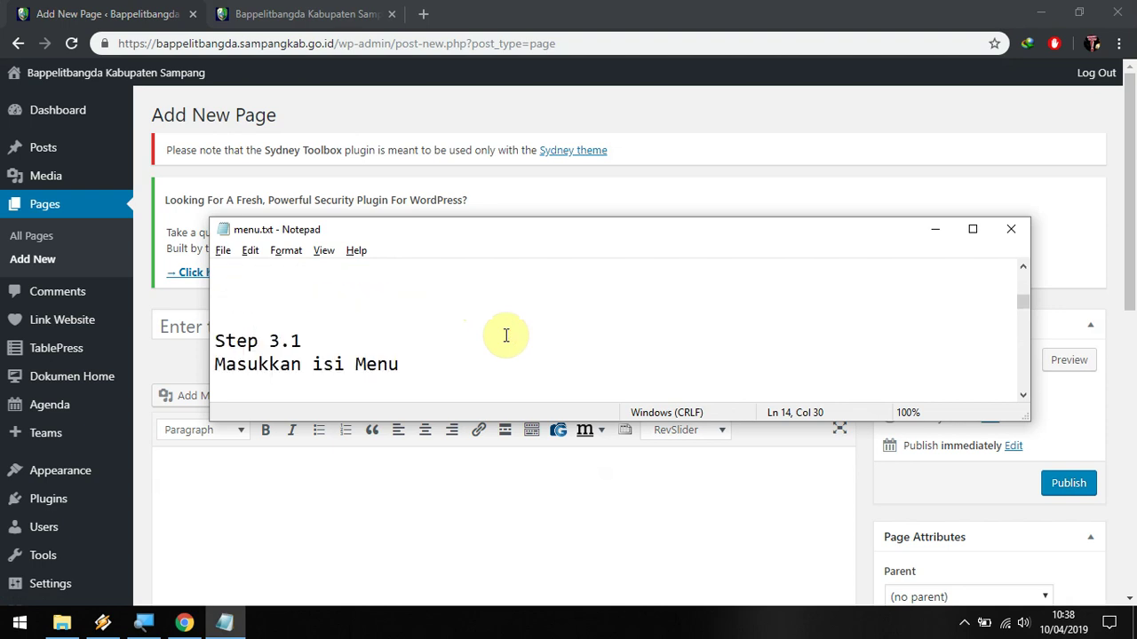
{"action": "scroll", "coordinate": [506, 335], "scroll_direction": "down", "scroll_amount": 2}
{"action": "left_click", "coordinate": [312, 293]}
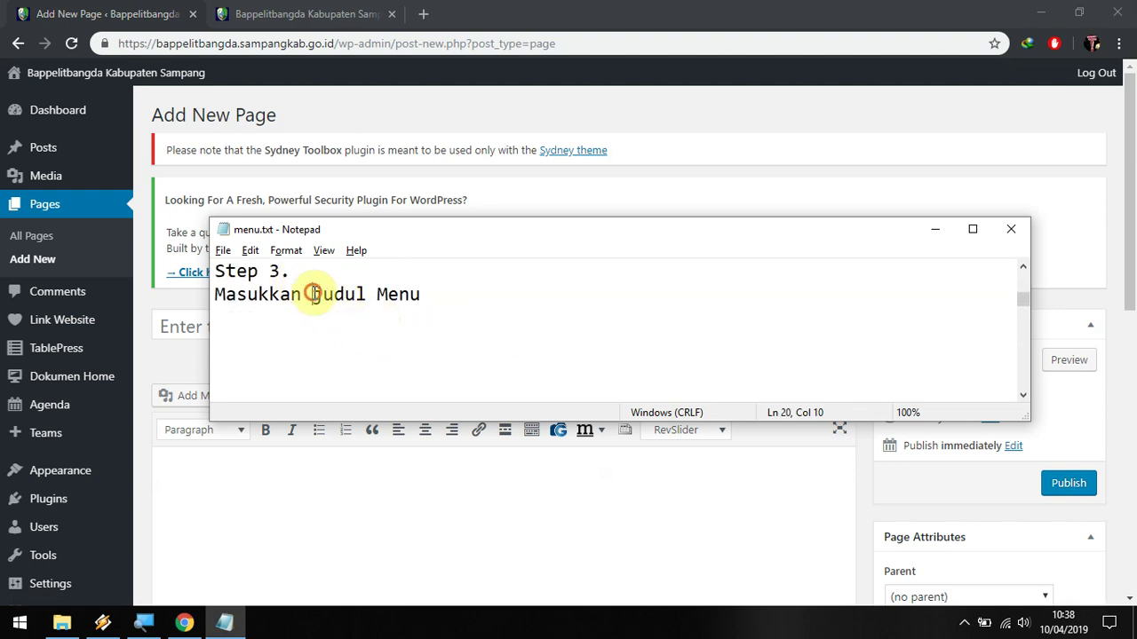
{"action": "left_click_drag", "start_coordinate": [313, 293], "coordinate": [417, 312]}
{"action": "left_click", "coordinate": [496, 296]}
{"action": "key", "text": "alt+Tab"}
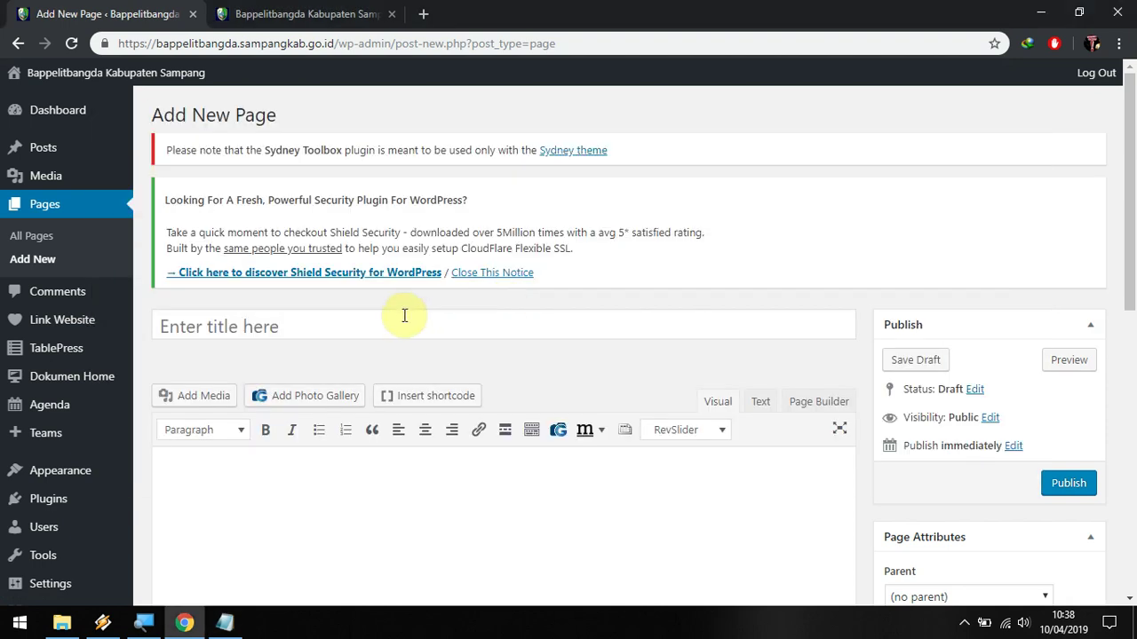
{"action": "left_click", "coordinate": [382, 323]}
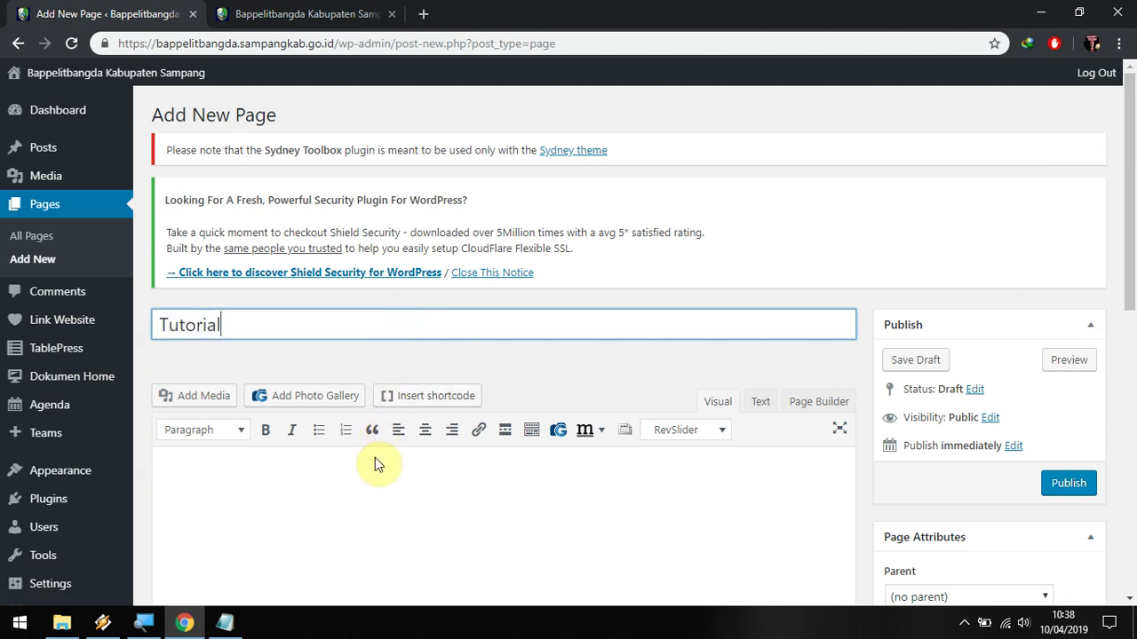
{"action": "type", "text": "Tutorial"}
{"action": "left_click", "coordinate": [361, 493]}
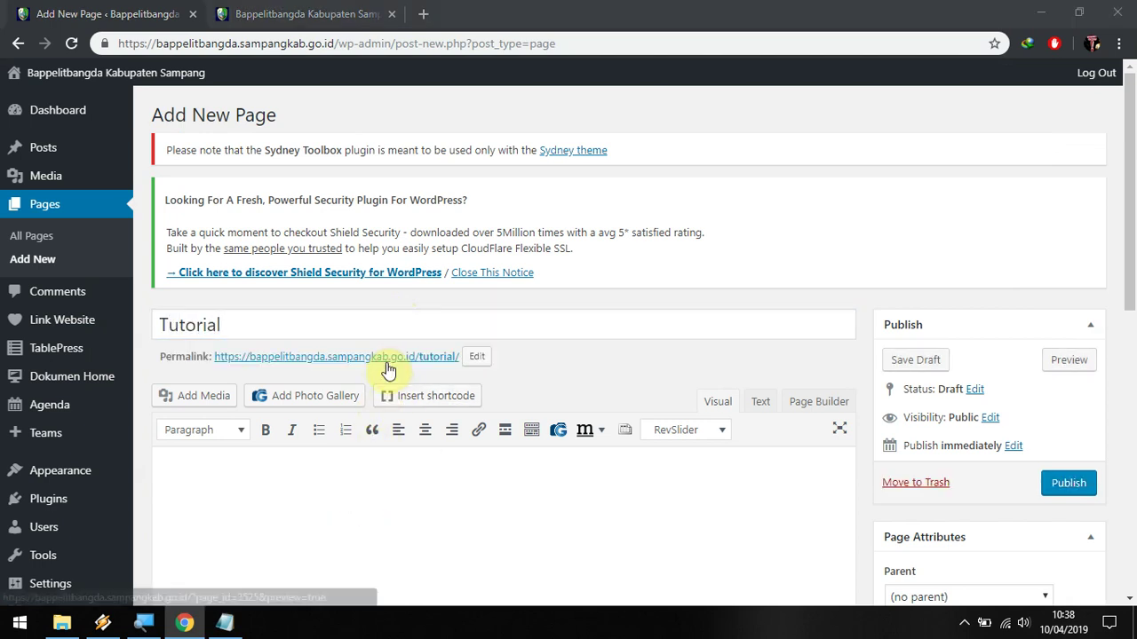
Review step 3.1 in the notes and enter "ini adalah Menu" as the Tutorial page's content.
{"action": "key", "text": "alt+Tab"}
{"action": "scroll", "coordinate": [491, 308], "scroll_direction": "down", "scroll_amount": 1}
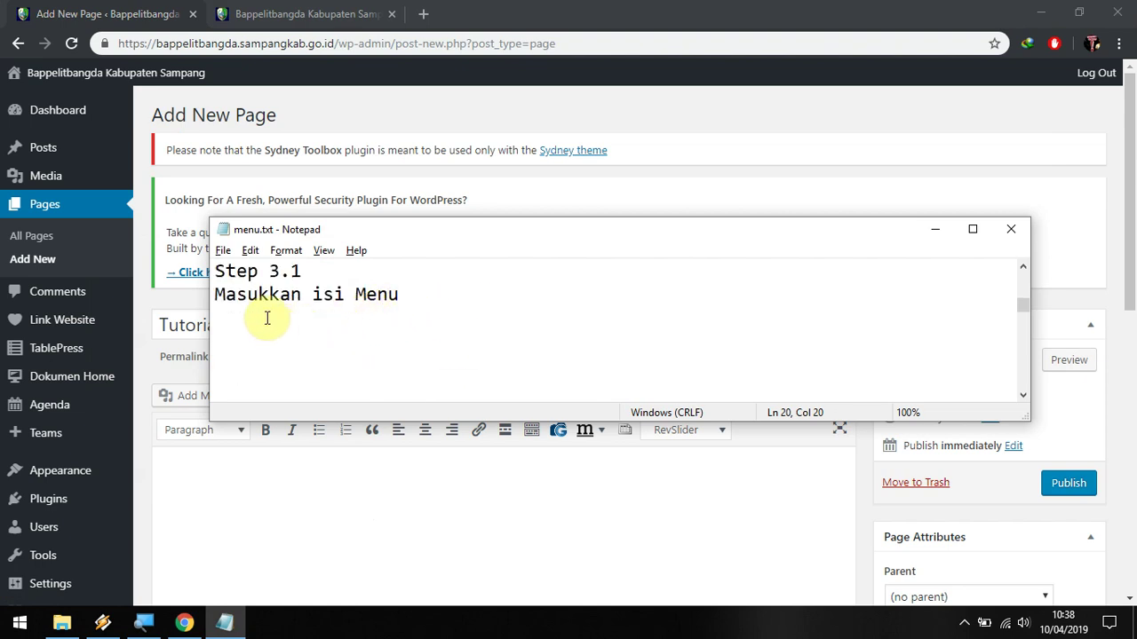
{"action": "left_click_drag", "start_coordinate": [312, 295], "coordinate": [400, 302]}
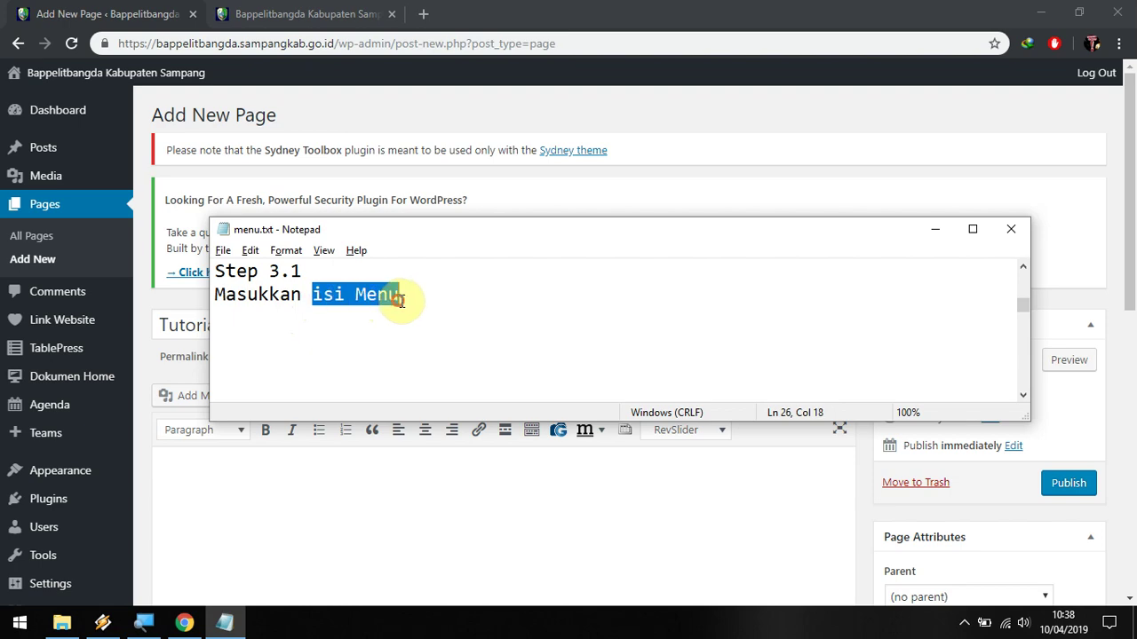
{"action": "left_click", "coordinate": [451, 299]}
{"action": "key", "text": "alt+Tab"}
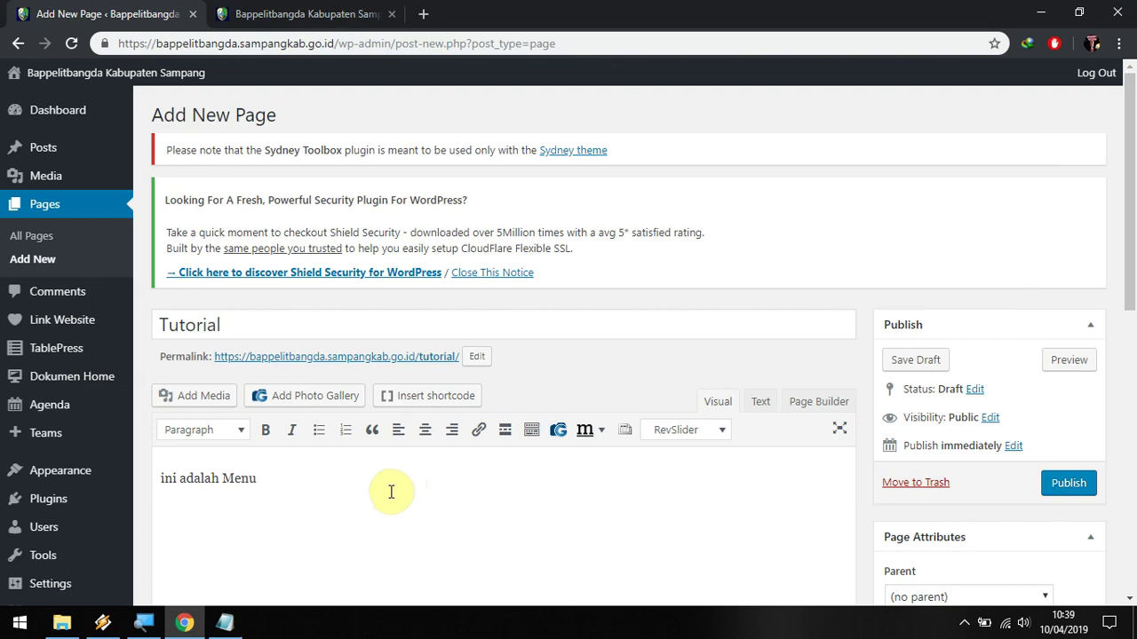
Review step 3.2 in the notes and publish the Tutorial page.
{"action": "key", "text": "alt+Tab"}
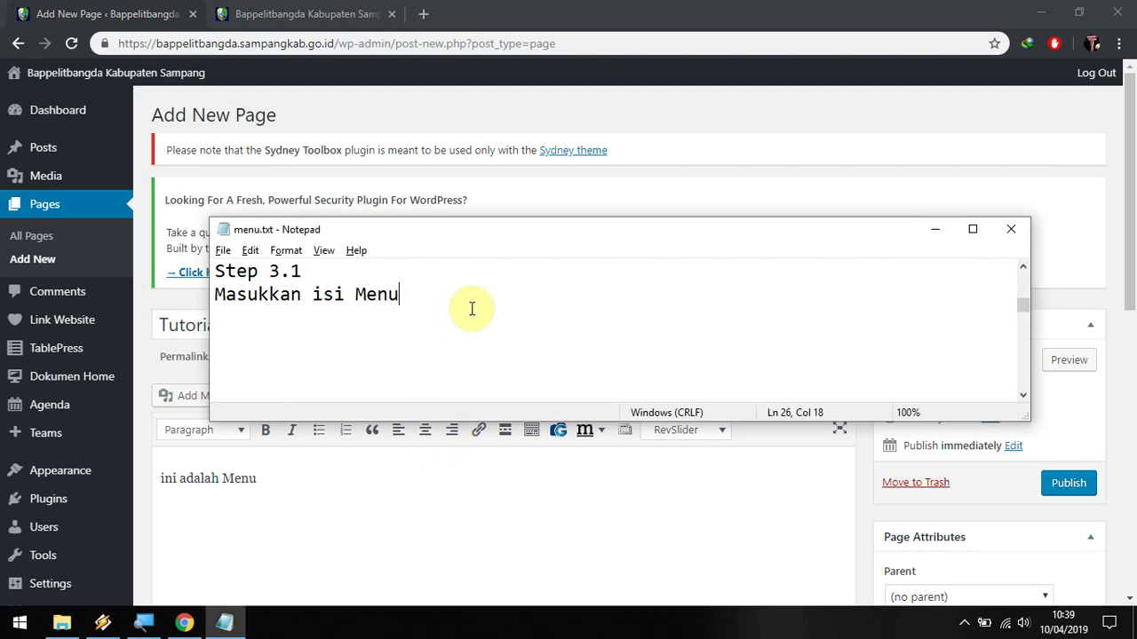
{"action": "scroll", "coordinate": [472, 308], "scroll_direction": "down", "scroll_amount": 1}
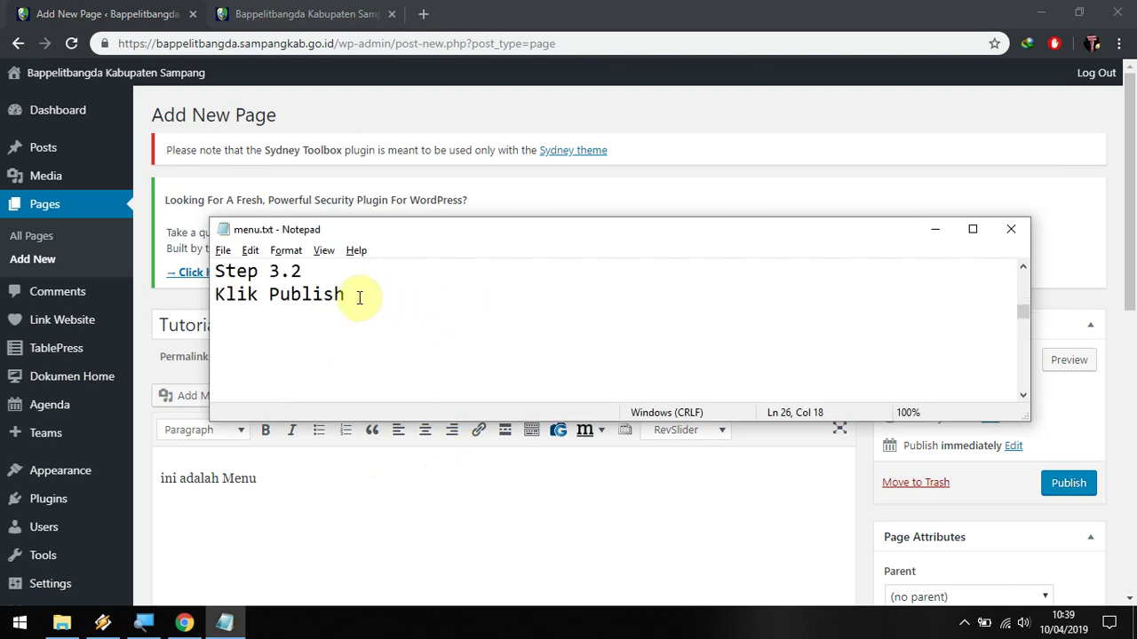
{"action": "left_click_drag", "start_coordinate": [360, 298], "coordinate": [269, 294]}
{"action": "left_click", "coordinate": [411, 293]}
{"action": "key", "text": "alt+Tab"}
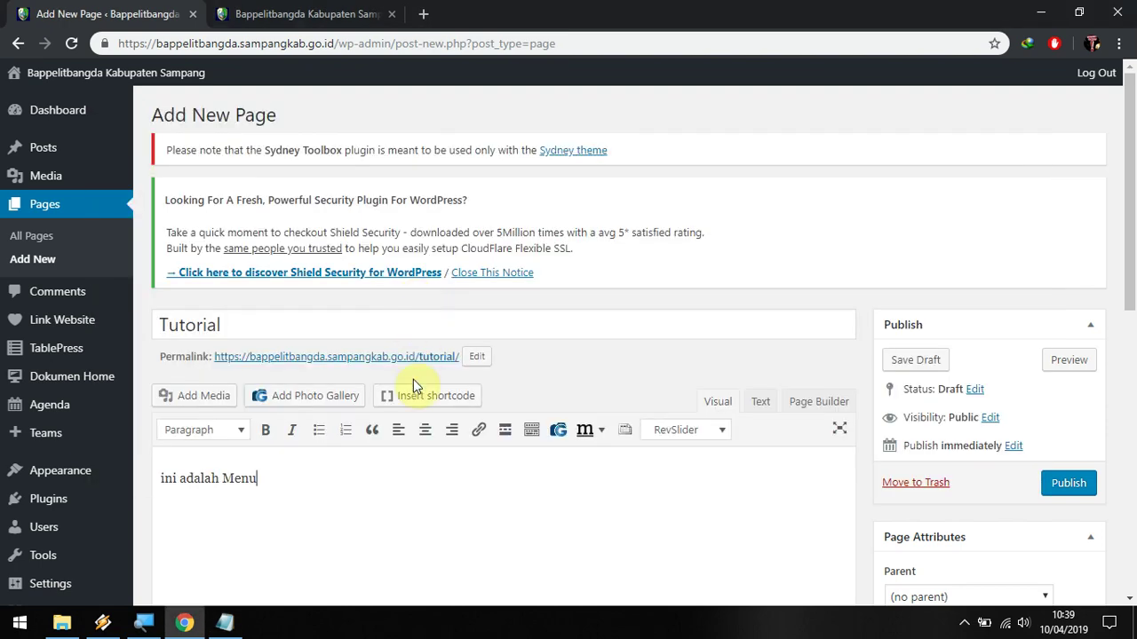
{"action": "scroll", "coordinate": [591, 385], "scroll_direction": "down", "scroll_amount": 2}
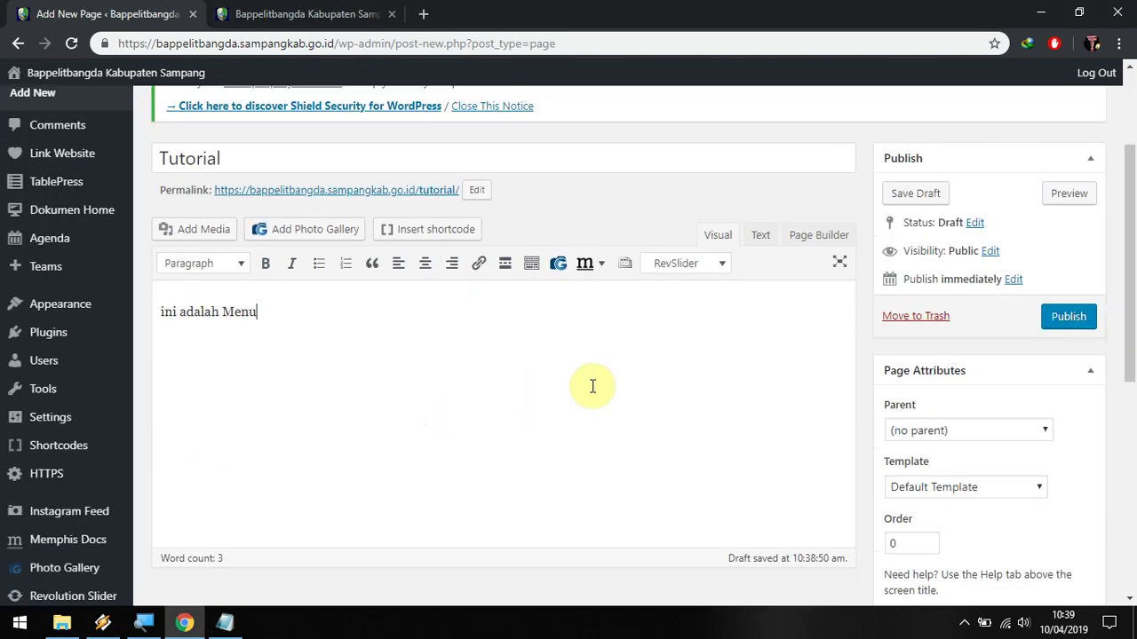
{"action": "left_click", "coordinate": [1071, 325]}
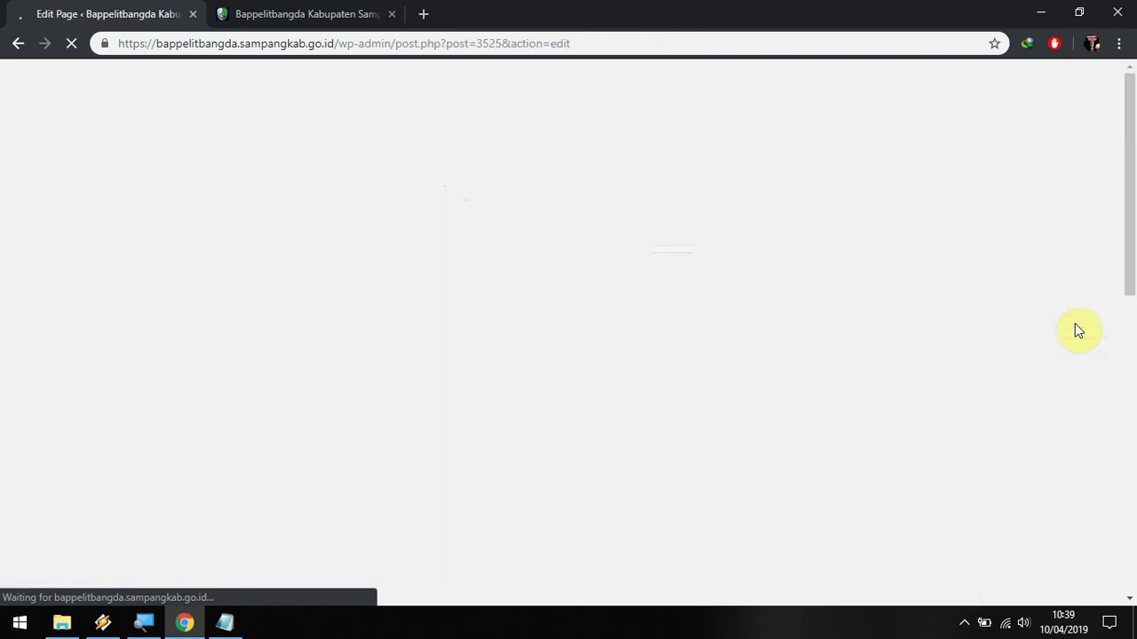
Review step 4 in the notes, and add another new page titled "Tutor Submenu".
{"action": "key", "text": "alt+Tab"}
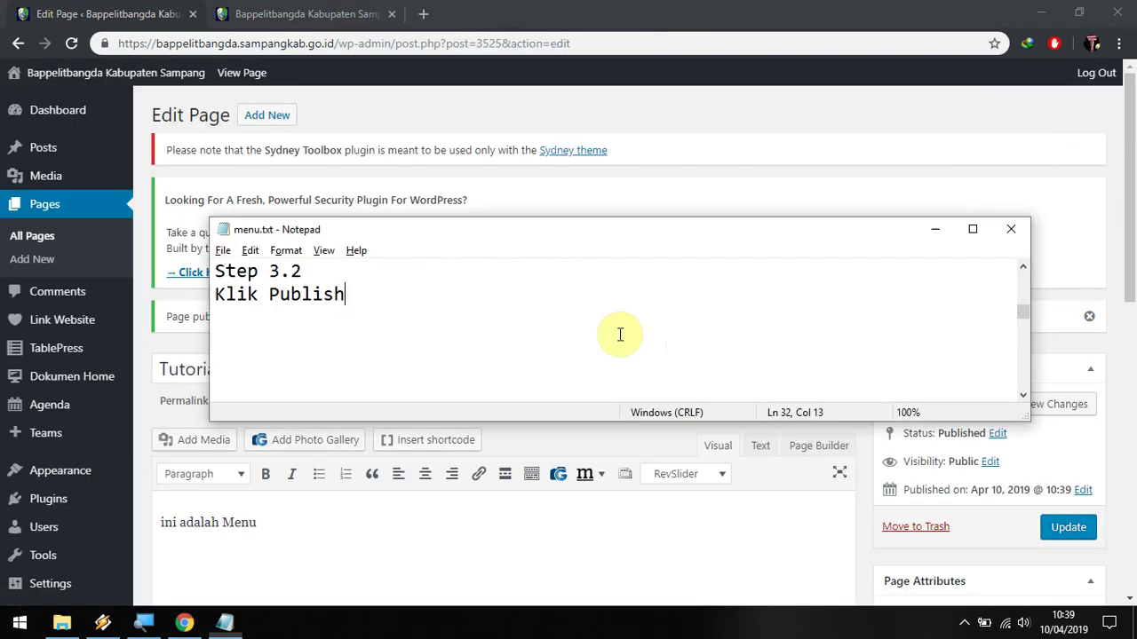
{"action": "scroll", "coordinate": [383, 303], "scroll_direction": "down", "scroll_amount": 2}
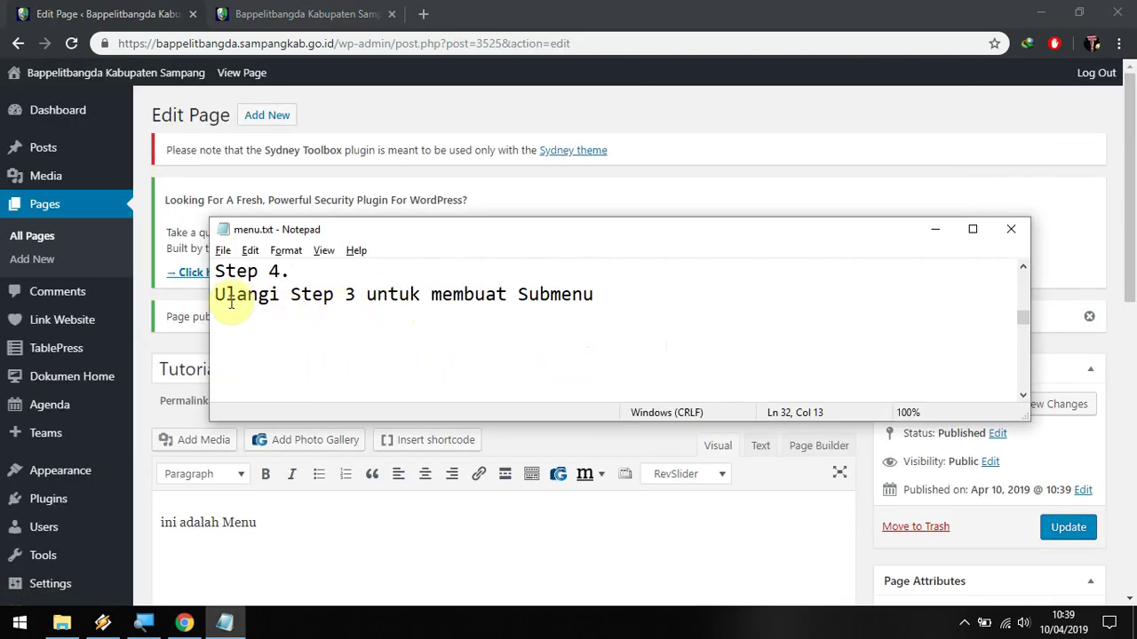
{"action": "left_click_drag", "start_coordinate": [297, 297], "coordinate": [542, 302]}
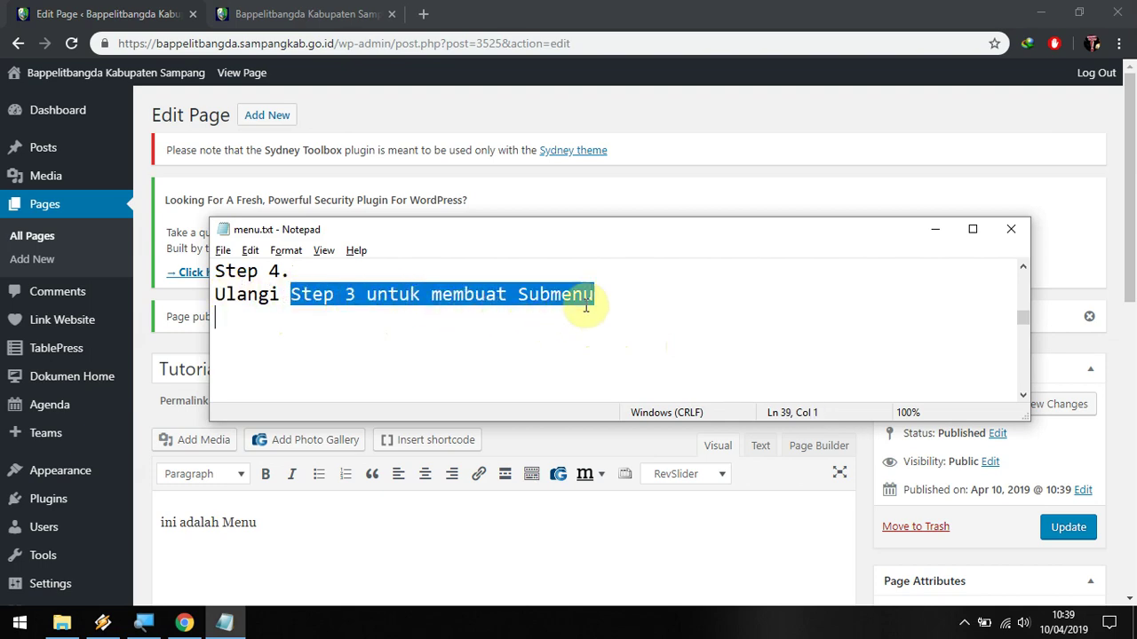
{"action": "left_click", "coordinate": [562, 300]}
{"action": "double_click", "coordinate": [560, 298]}
{"action": "left_click", "coordinate": [636, 296]}
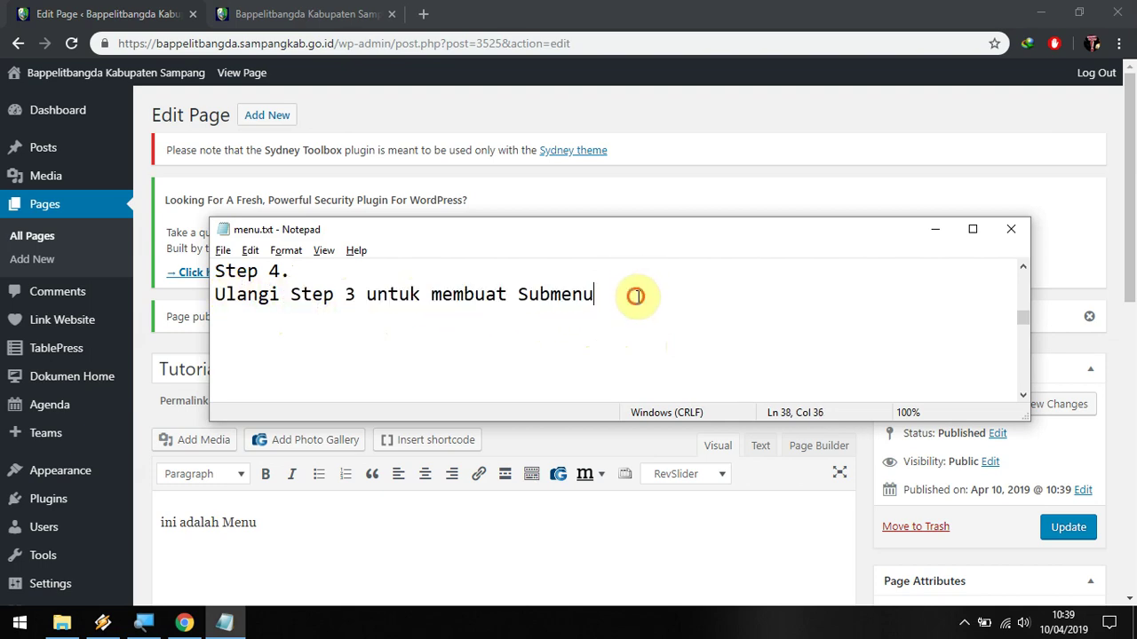
{"action": "key", "text": "alt+Tab"}
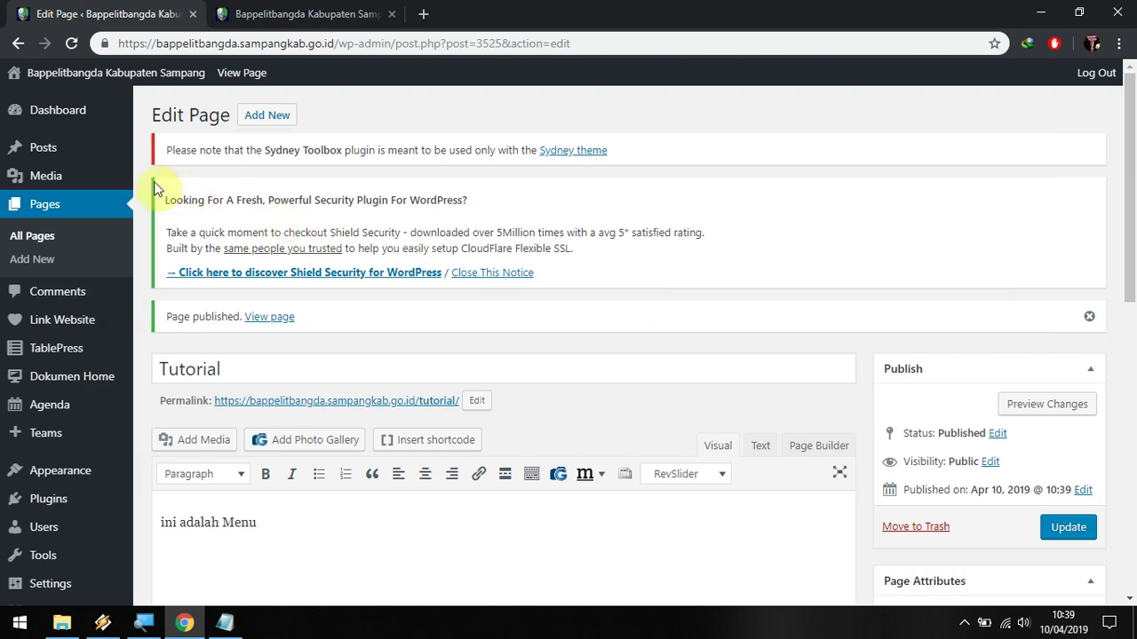
{"action": "left_click", "coordinate": [36, 258]}
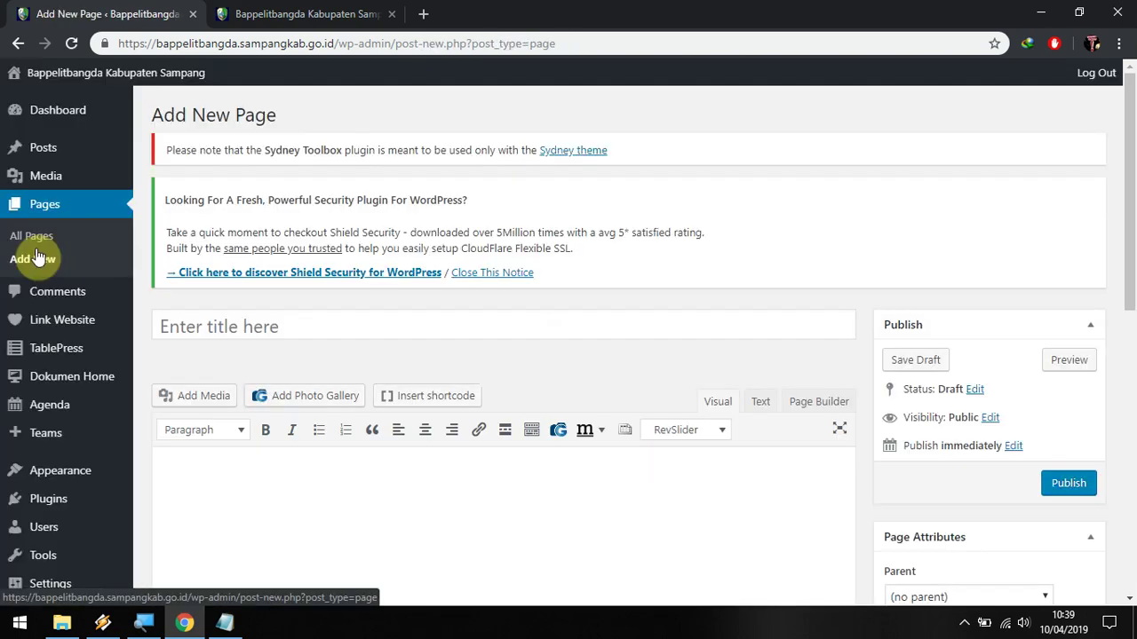
{"action": "left_click", "coordinate": [256, 329]}
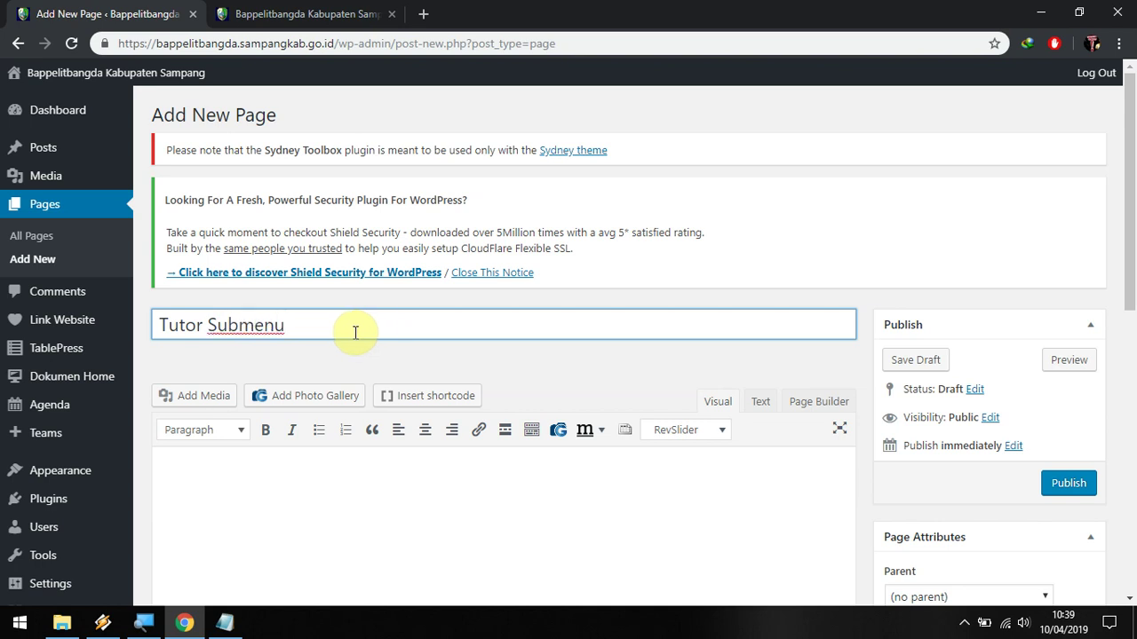
Enter "ini adalah Submenu" as the content of the Tutor Submenu page.
{"action": "scroll", "coordinate": [363, 373], "scroll_direction": "down", "scroll_amount": 2}
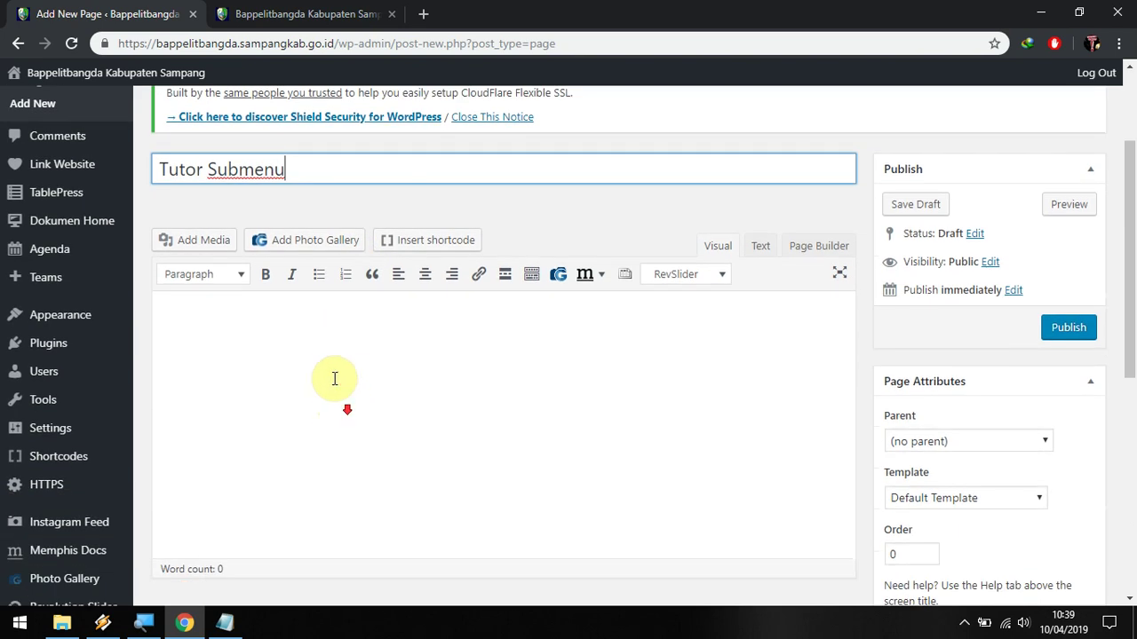
{"action": "left_click", "coordinate": [320, 323]}
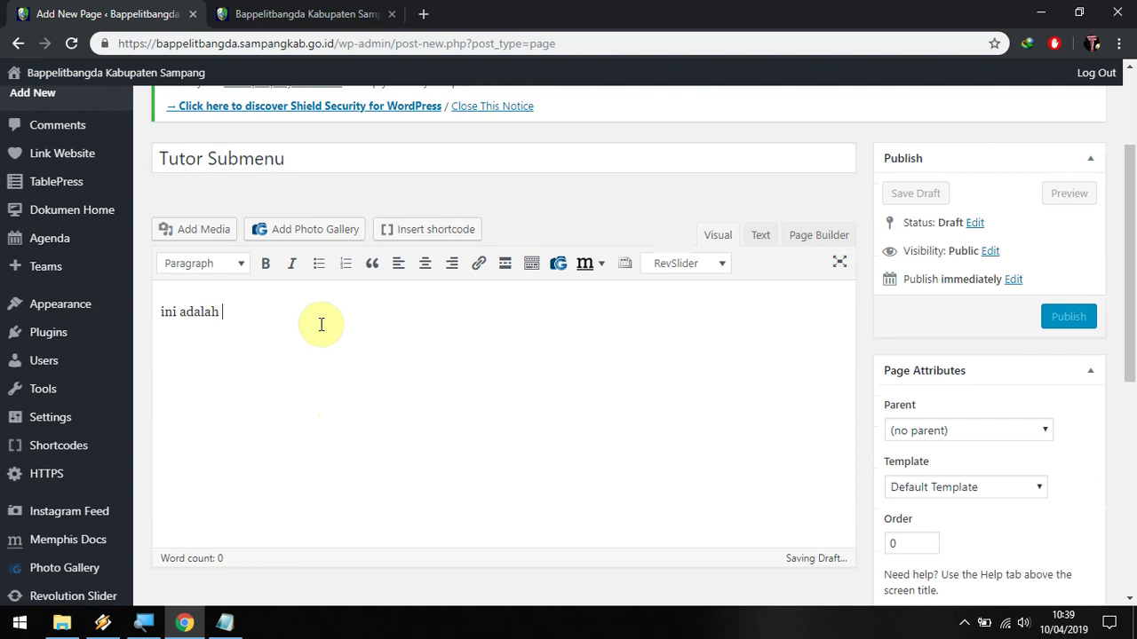
{"action": "type", "text": "ini adalah Submenu"}
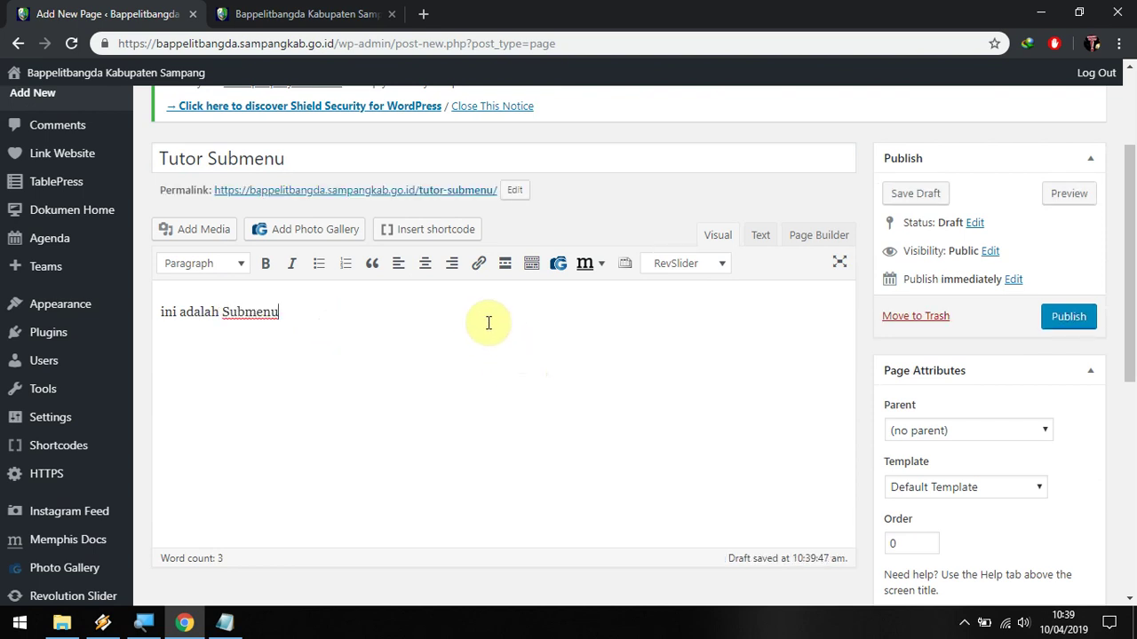
Review step 4.1 in the notes and set Tutorial as the parent of the Tutor Submenu page.
{"action": "key", "text": "alt+Tab"}
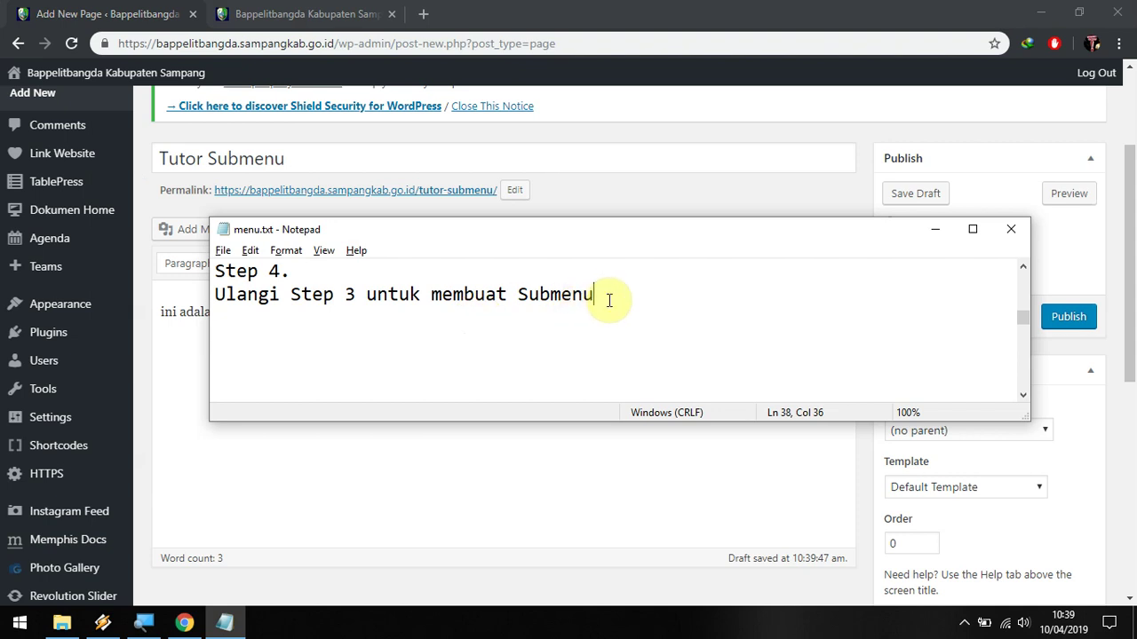
{"action": "scroll", "coordinate": [609, 300], "scroll_direction": "down", "scroll_amount": 3}
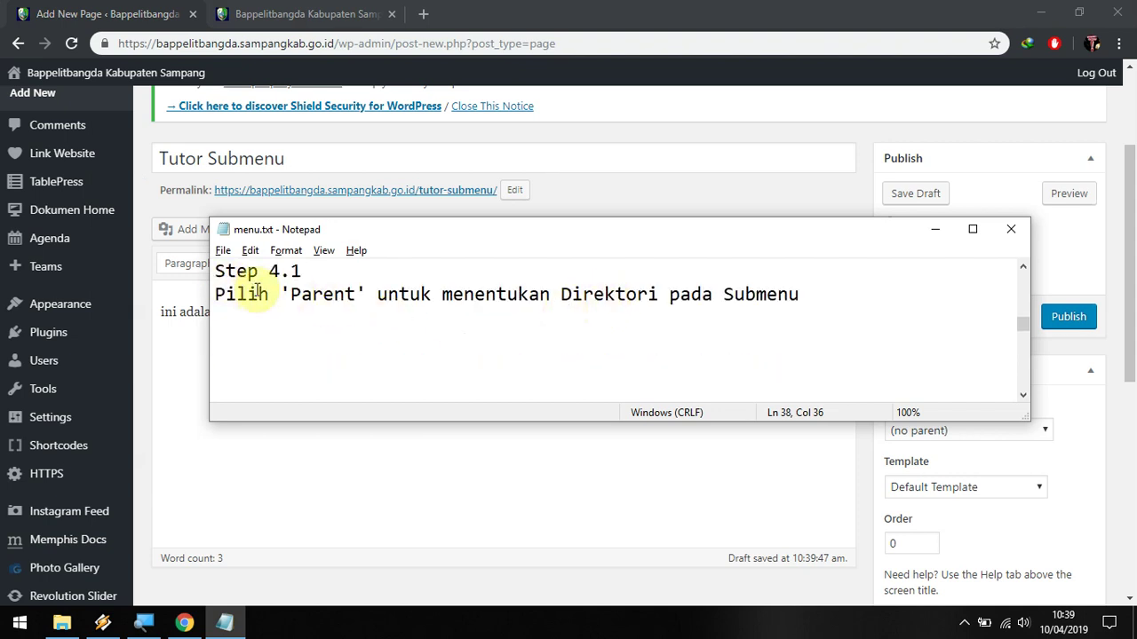
{"action": "left_click", "coordinate": [316, 295]}
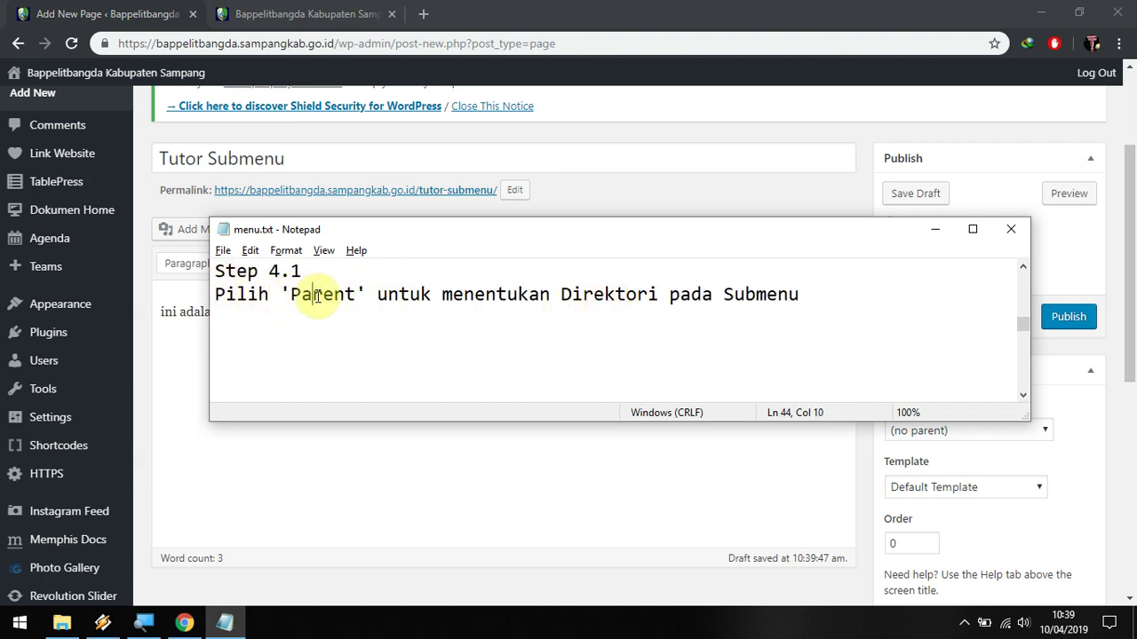
{"action": "double_click", "coordinate": [317, 296]}
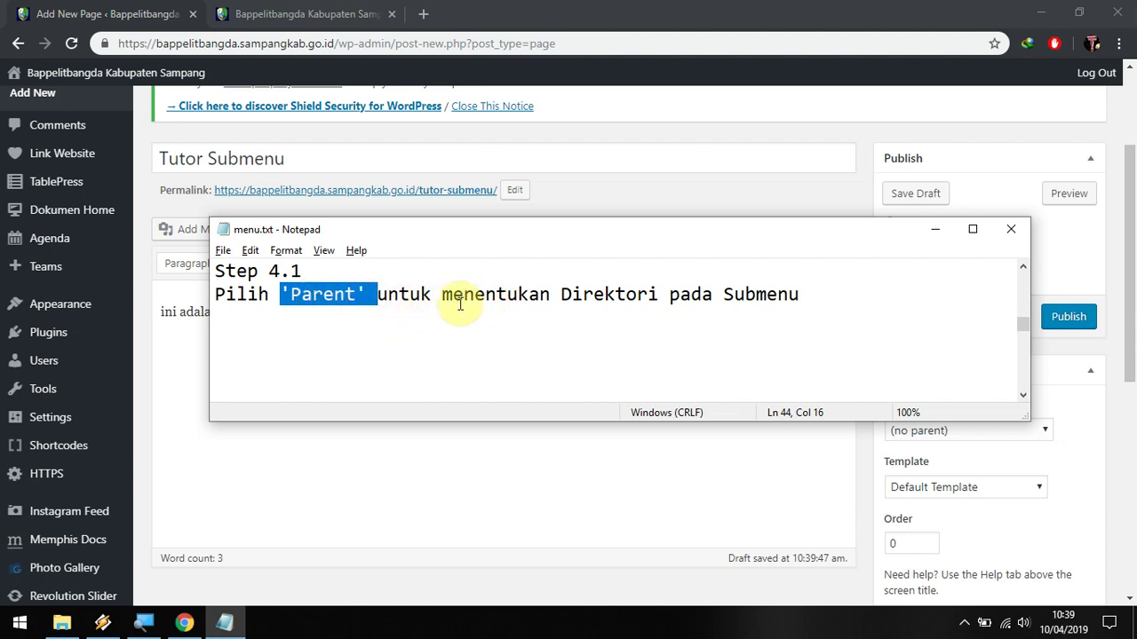
{"action": "left_click_drag", "start_coordinate": [453, 302], "coordinate": [652, 296]}
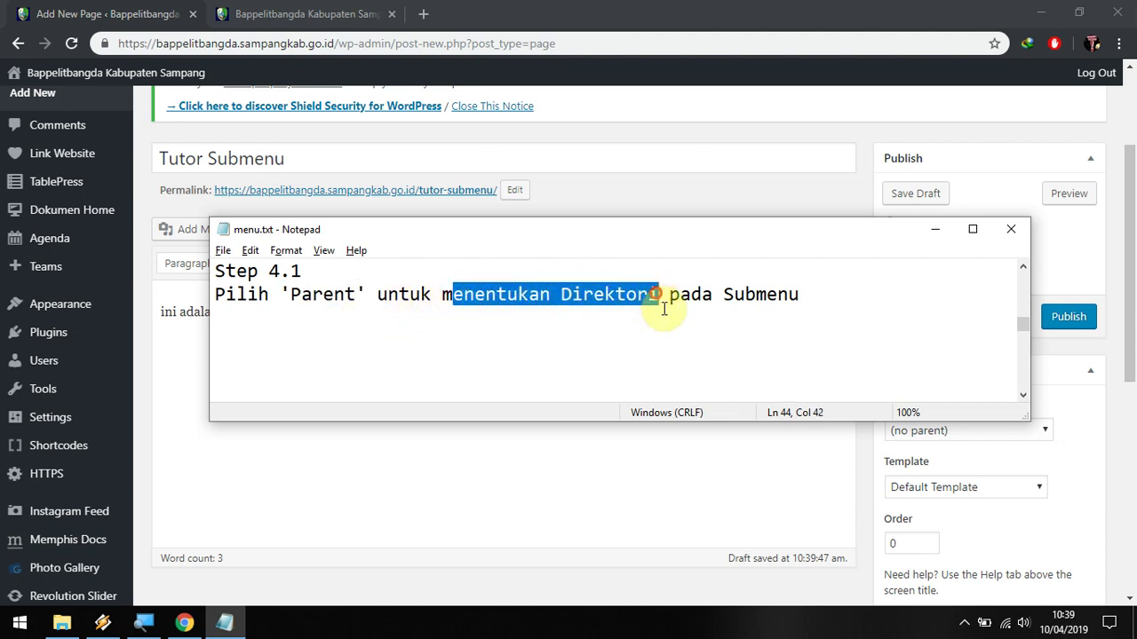
{"action": "left_click", "coordinate": [628, 341]}
{"action": "key", "text": "alt+Tab"}
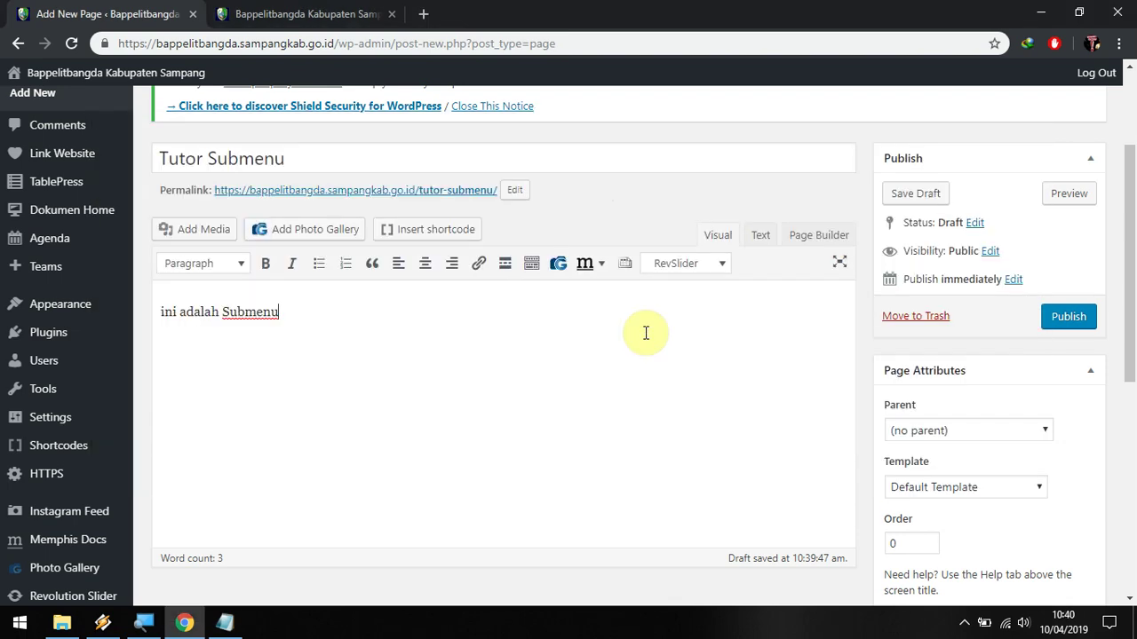
{"action": "scroll", "coordinate": [675, 338], "scroll_direction": "down", "scroll_amount": 1}
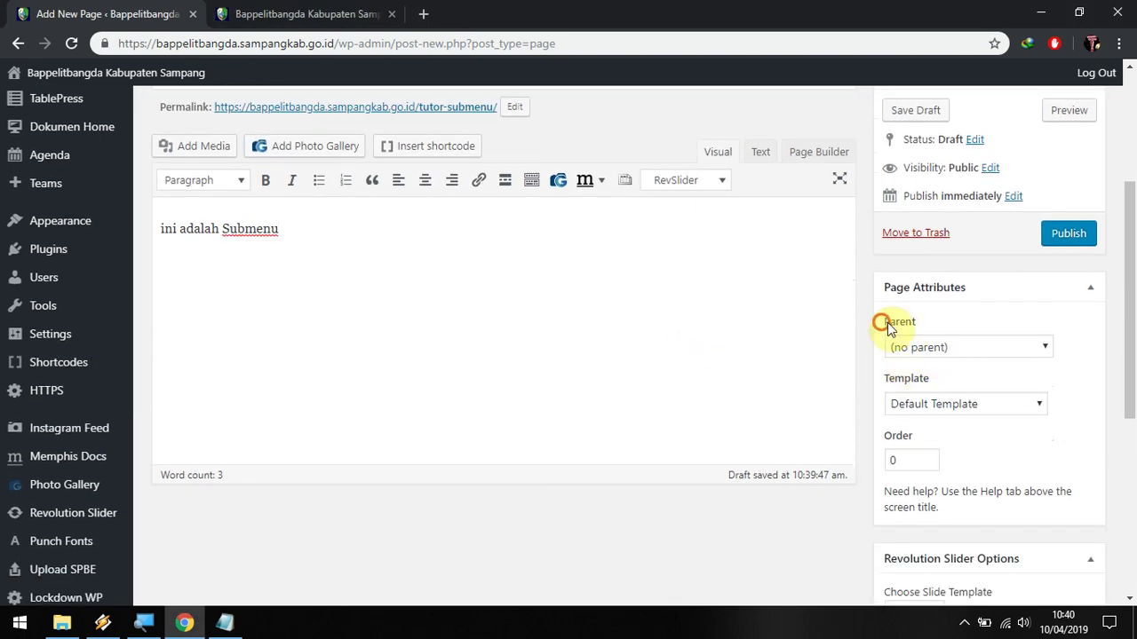
{"action": "left_click_drag", "start_coordinate": [888, 326], "coordinate": [926, 328]}
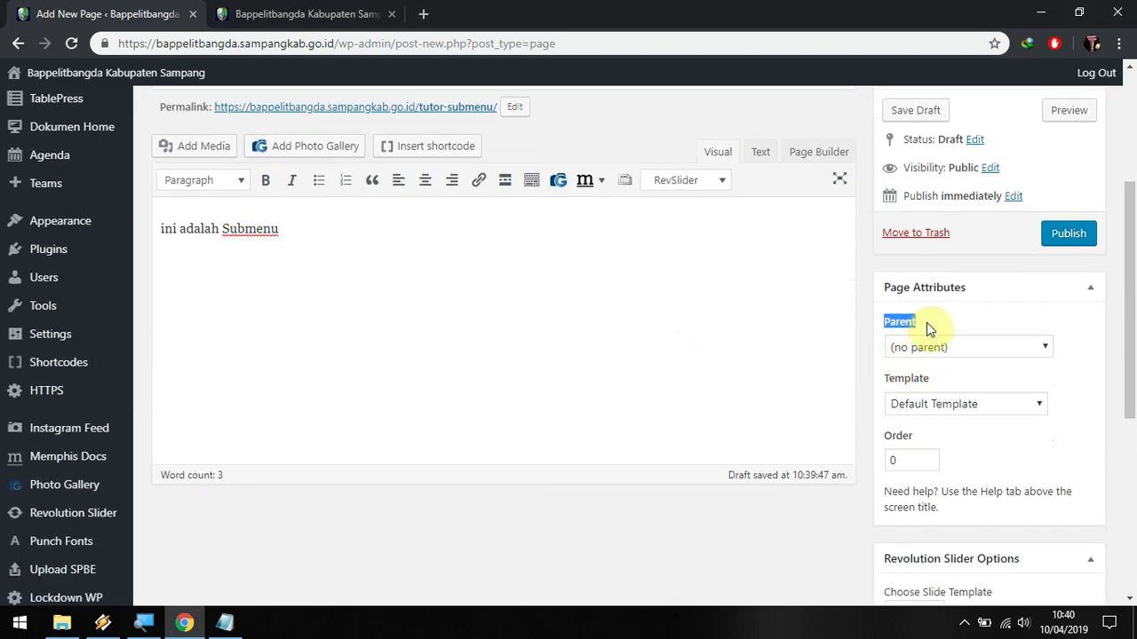
{"action": "left_click", "coordinate": [1053, 352]}
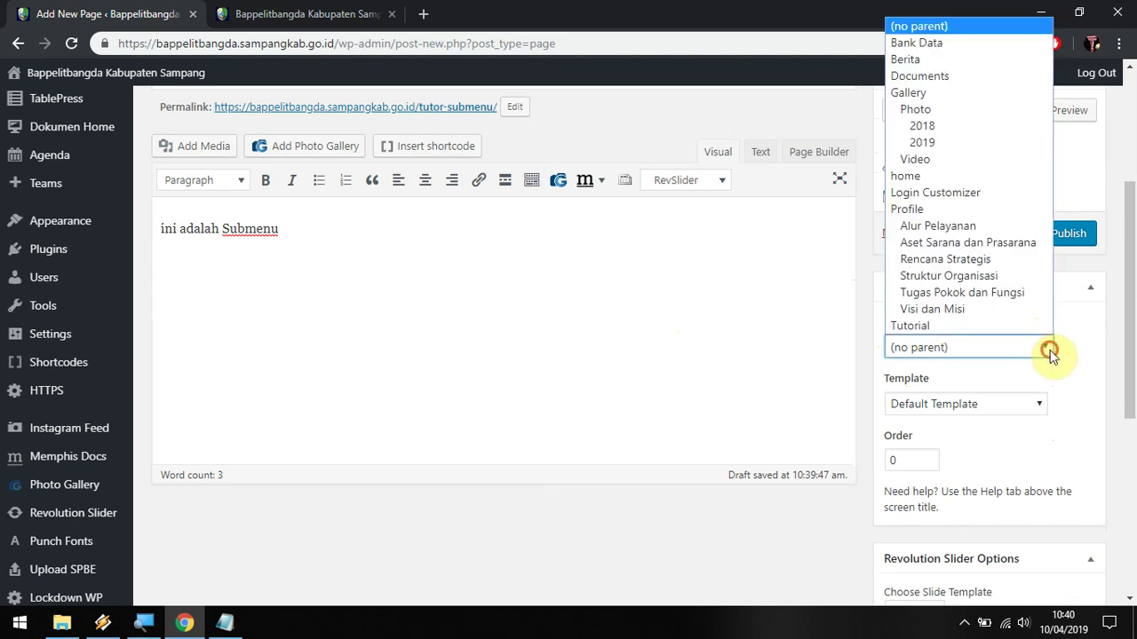
{"action": "left_click", "coordinate": [993, 326]}
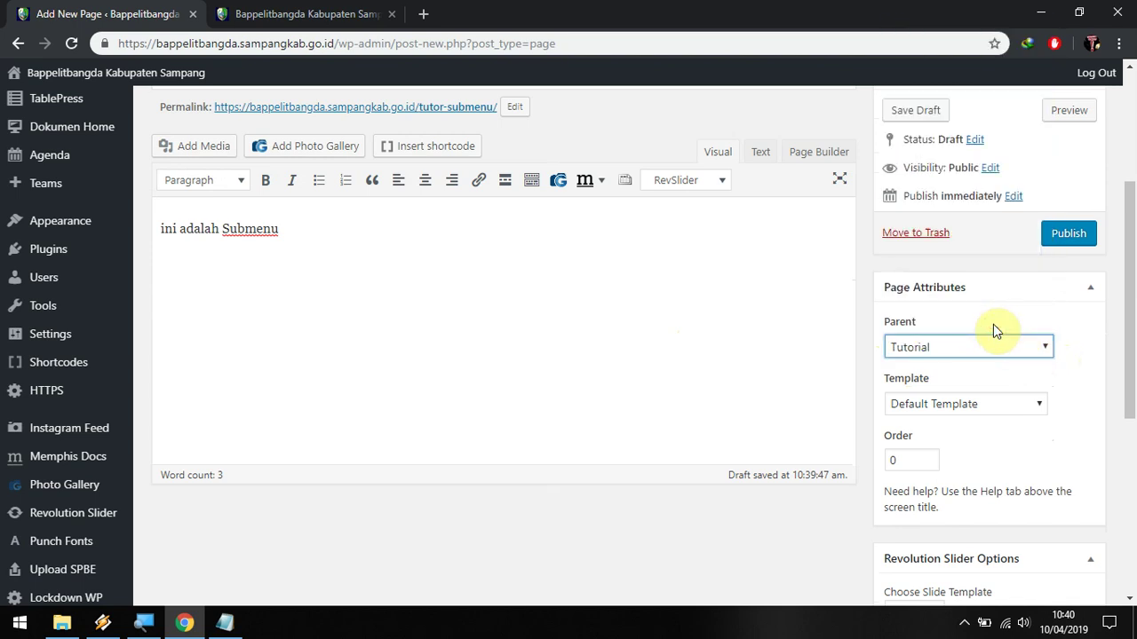
Review step 4.2 in the notes and publish the Tutor Submenu page.
{"action": "key", "text": "alt+Tab"}
{"action": "scroll", "coordinate": [588, 325], "scroll_direction": "down", "scroll_amount": 2}
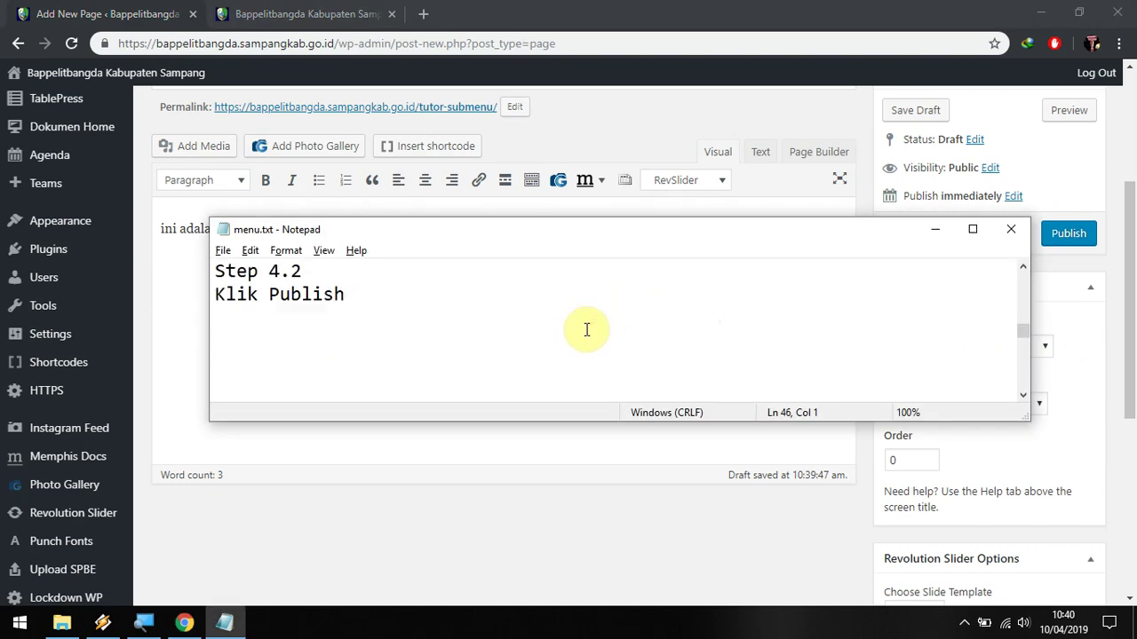
{"action": "double_click", "coordinate": [302, 294]}
{"action": "left_click", "coordinate": [377, 295]}
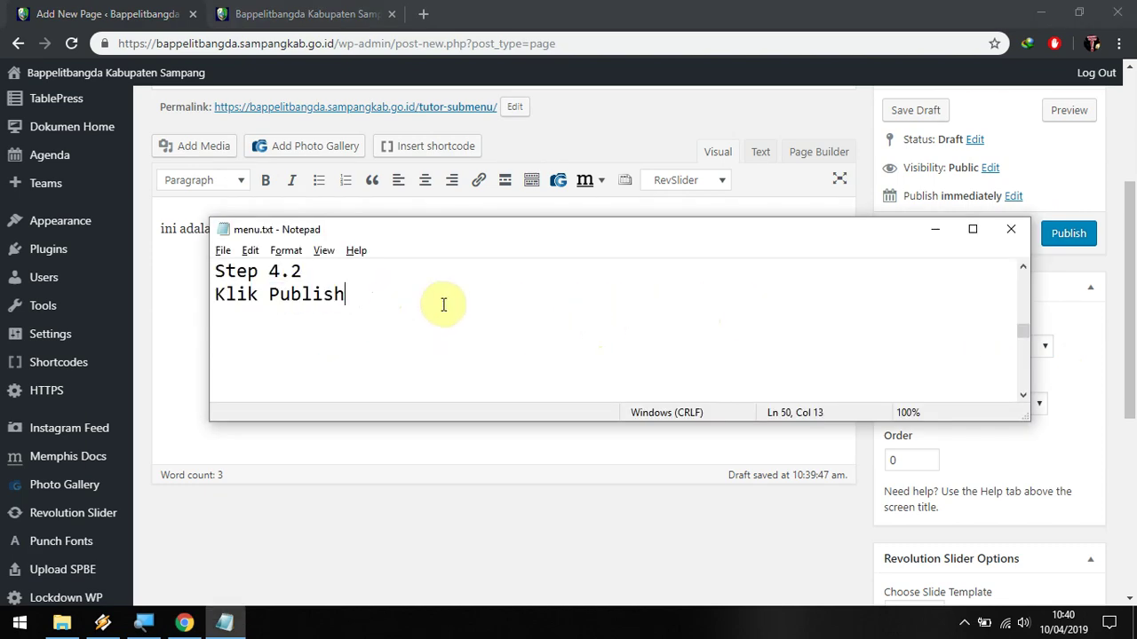
{"action": "key", "text": "alt+Tab"}
{"action": "scroll", "coordinate": [1066, 264], "scroll_direction": "up", "scroll_amount": 1}
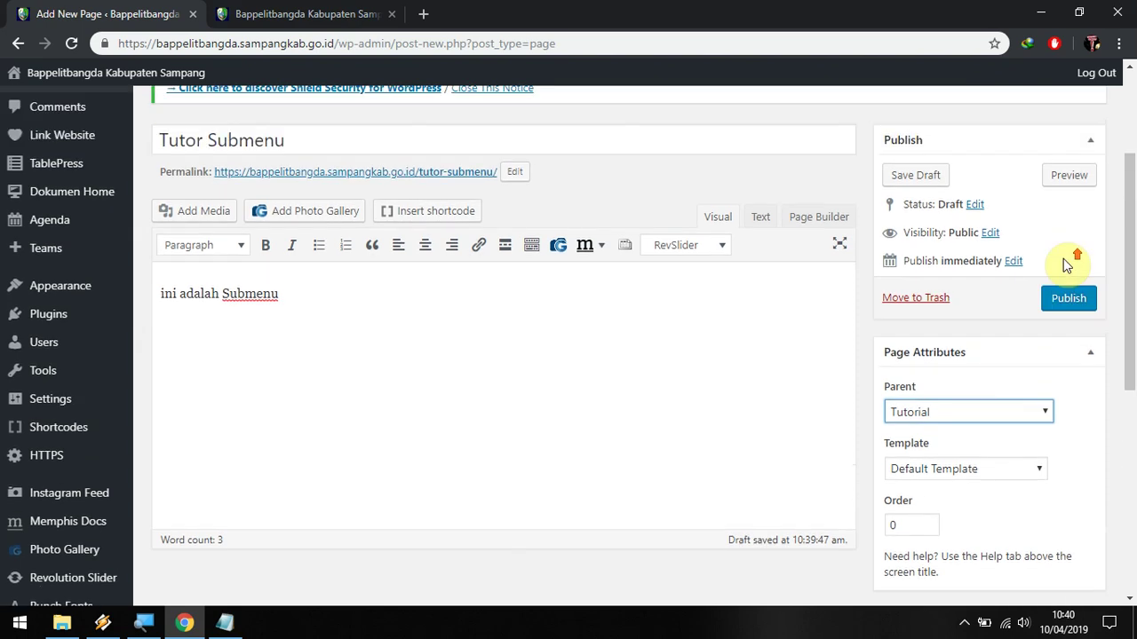
{"action": "scroll", "coordinate": [1066, 264], "scroll_direction": "up", "scroll_amount": 1}
{"action": "left_click", "coordinate": [1066, 317]}
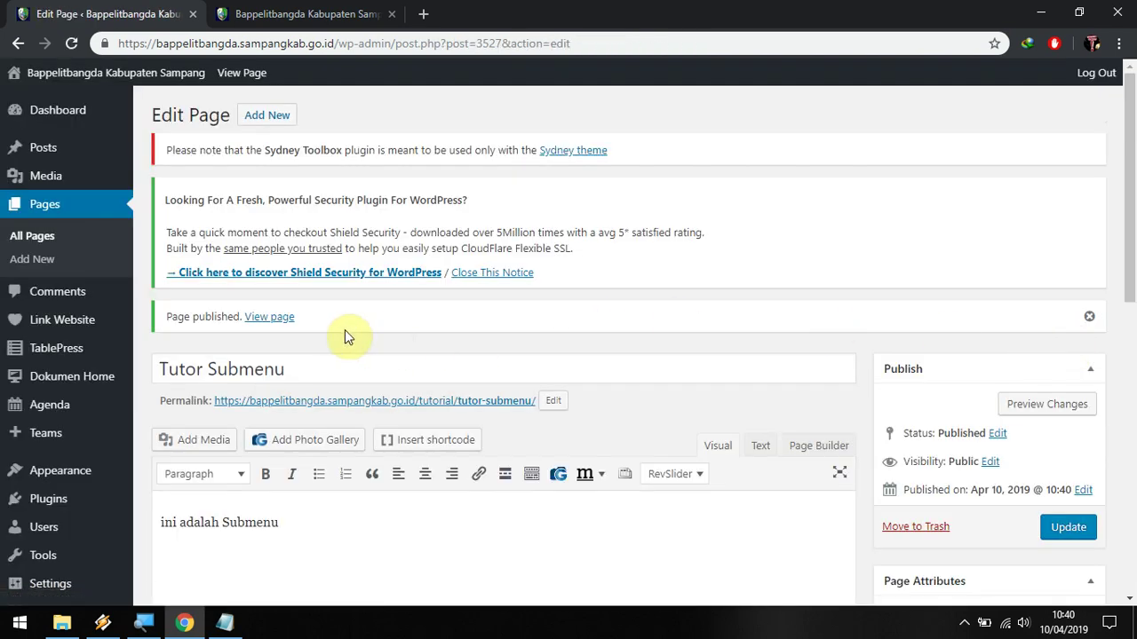
{"action": "left_click_drag", "start_coordinate": [309, 327], "coordinate": [152, 329]}
{"action": "left_click", "coordinate": [186, 326]}
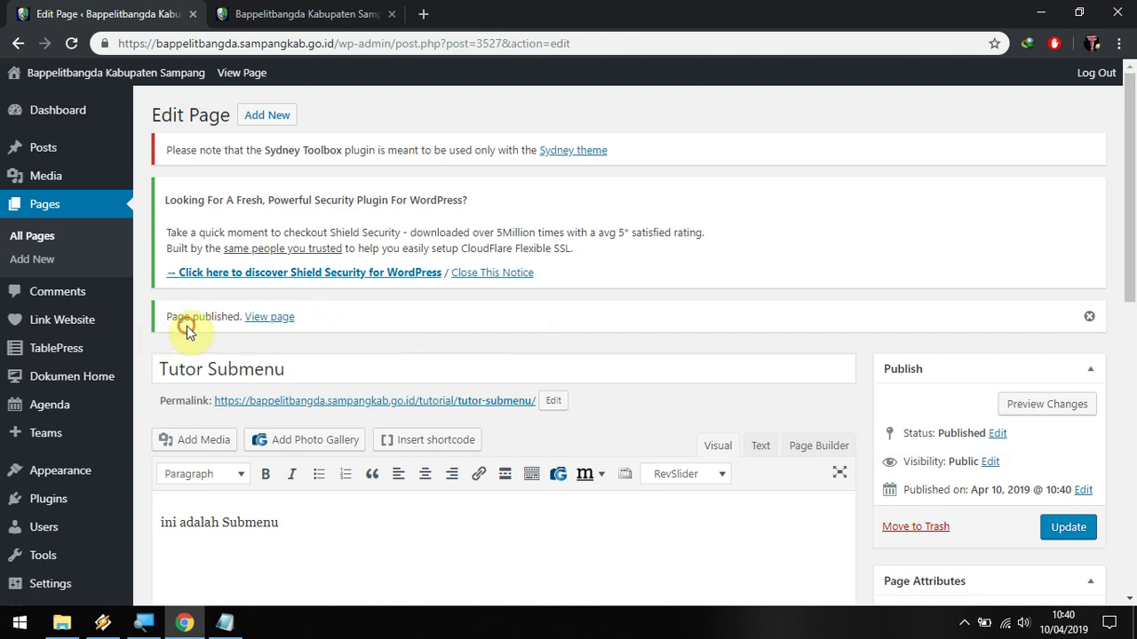
Read step 5 in the notes about viewing the resulting menu among the site's pages.
{"action": "key", "text": "alt+Tab"}
{"action": "scroll", "coordinate": [402, 308], "scroll_direction": "down", "scroll_amount": 2}
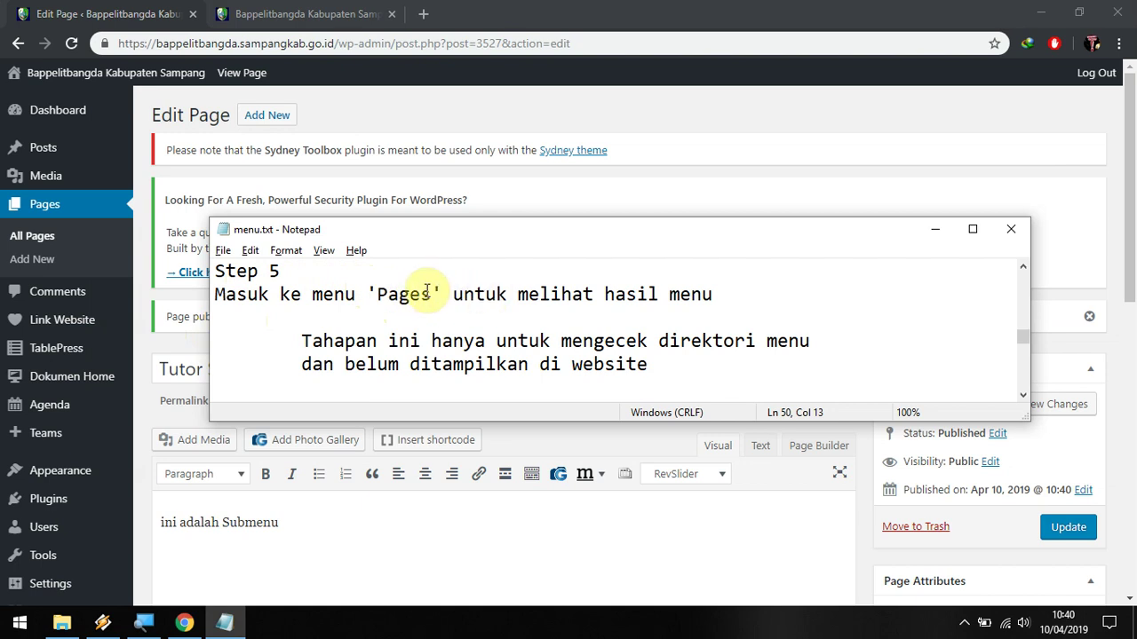
{"action": "left_click", "coordinate": [522, 296]}
{"action": "left_click_drag", "start_coordinate": [523, 295], "coordinate": [723, 294]}
{"action": "left_click", "coordinate": [765, 294]}
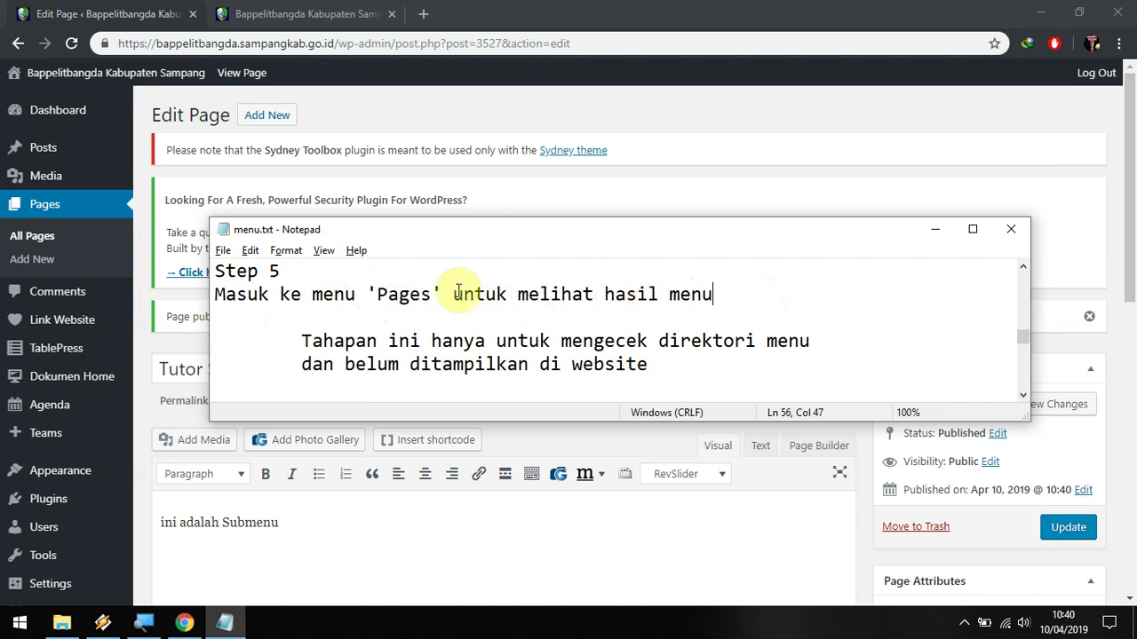
{"action": "double_click", "coordinate": [405, 294]}
{"action": "left_click", "coordinate": [338, 294]}
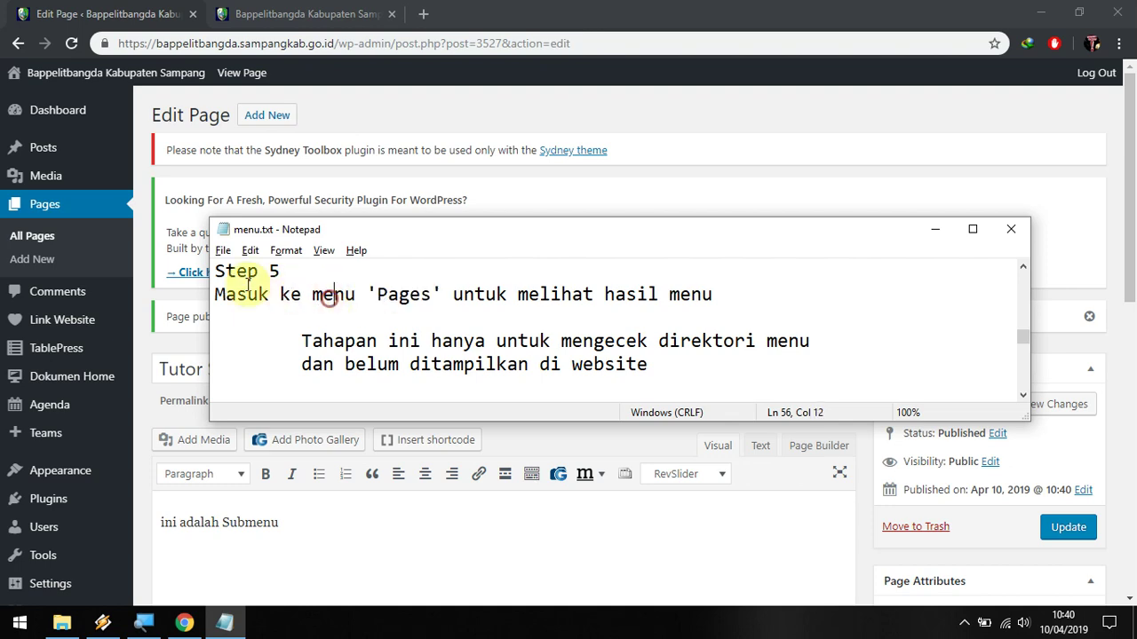
Open the list of all pages and check the Tutorial and Tutor Submenu entries.
{"action": "left_click", "coordinate": [146, 204]}
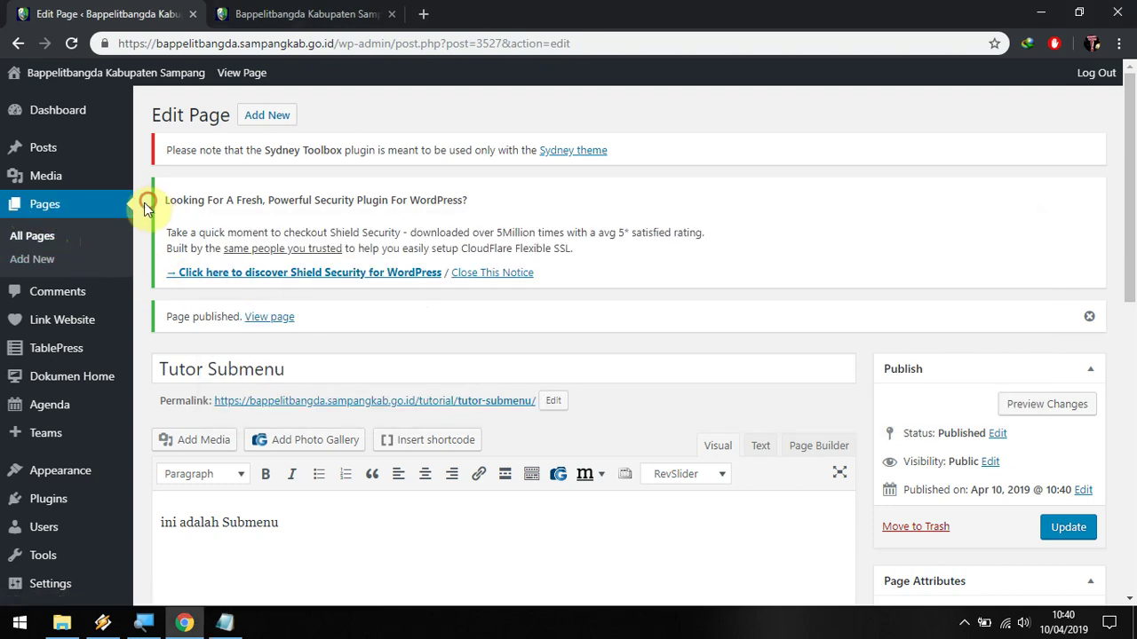
{"action": "left_click", "coordinate": [52, 206]}
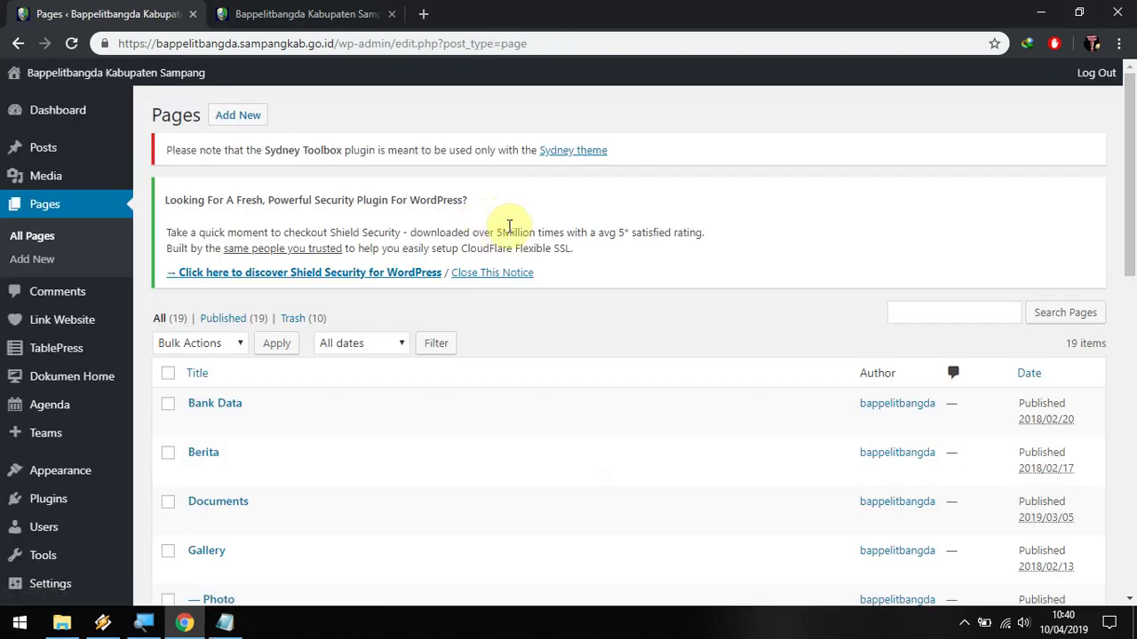
{"action": "scroll", "coordinate": [593, 328], "scroll_direction": "down", "scroll_amount": 5}
{"action": "scroll", "coordinate": [586, 344], "scroll_direction": "down", "scroll_amount": 5}
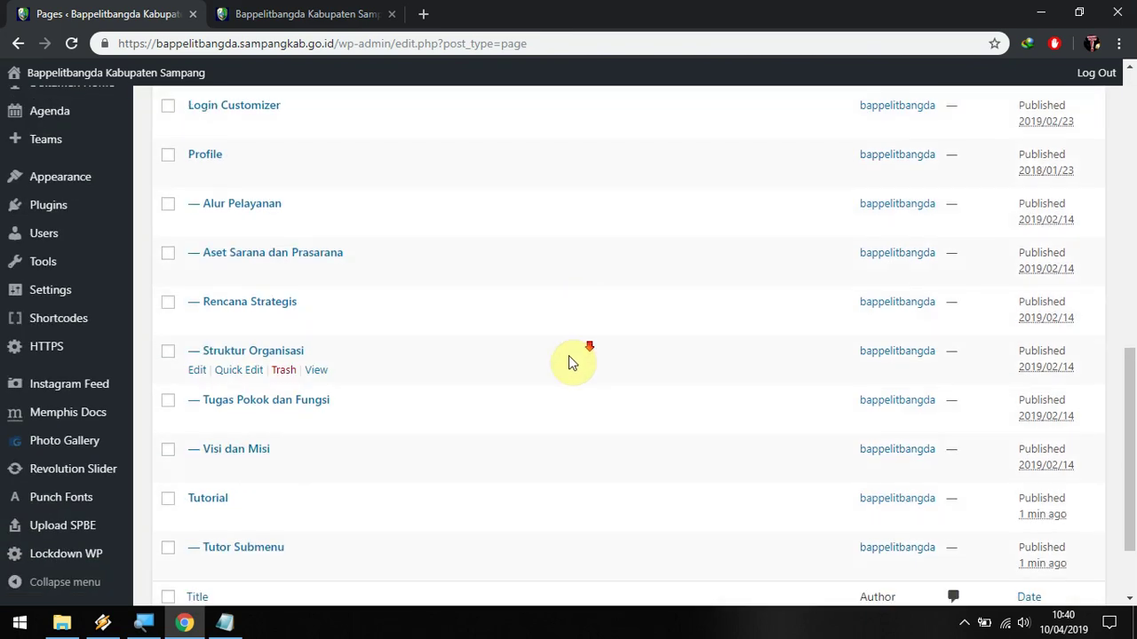
{"action": "left_click_drag", "start_coordinate": [311, 439], "coordinate": [147, 406]}
{"action": "left_click", "coordinate": [147, 406]}
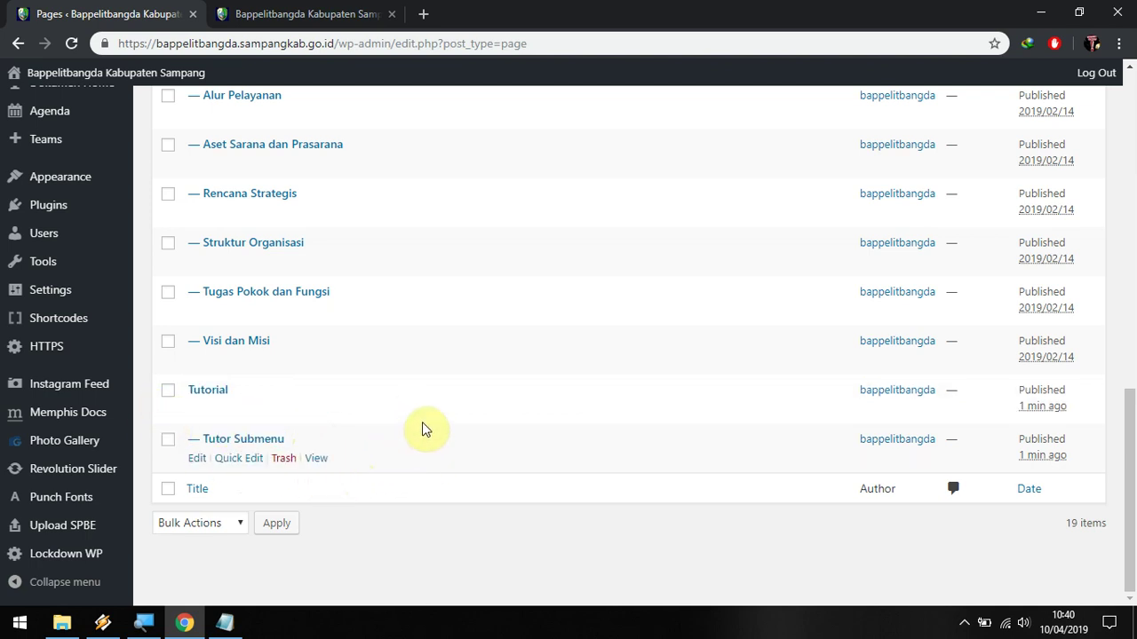
Read the remark under step 5 in the notes, and check the navigation menu on the live site's home page.
{"action": "key", "text": "alt+Tab"}
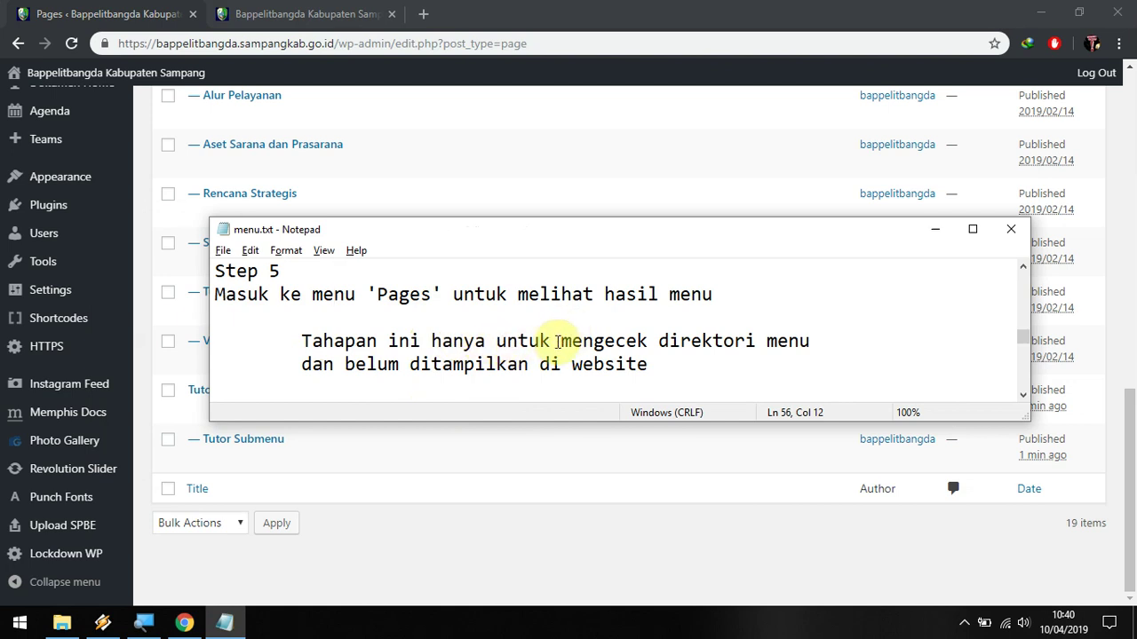
{"action": "left_click_drag", "start_coordinate": [557, 341], "coordinate": [844, 347]}
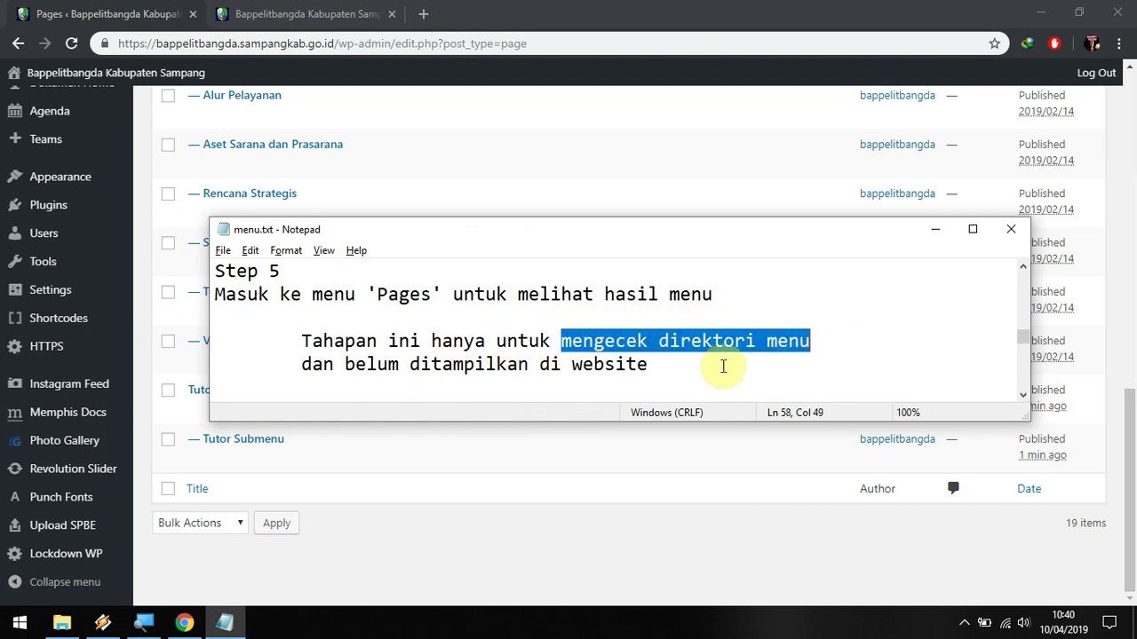
{"action": "double_click", "coordinate": [715, 341]}
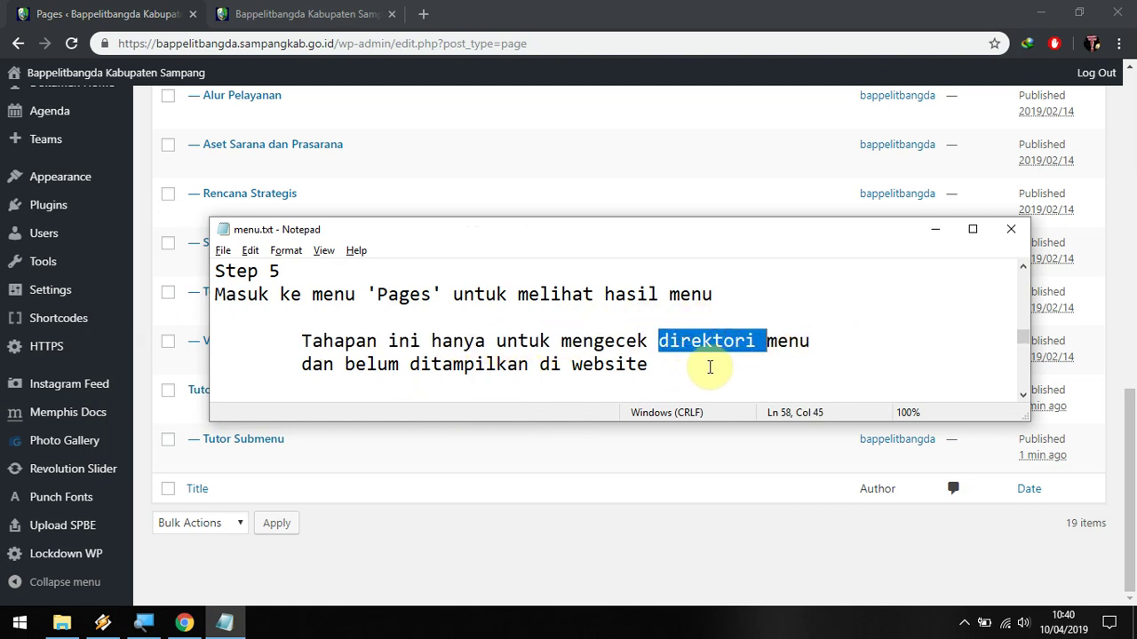
{"action": "left_click", "coordinate": [709, 366]}
{"action": "left_click_drag", "start_coordinate": [341, 364], "coordinate": [678, 358]}
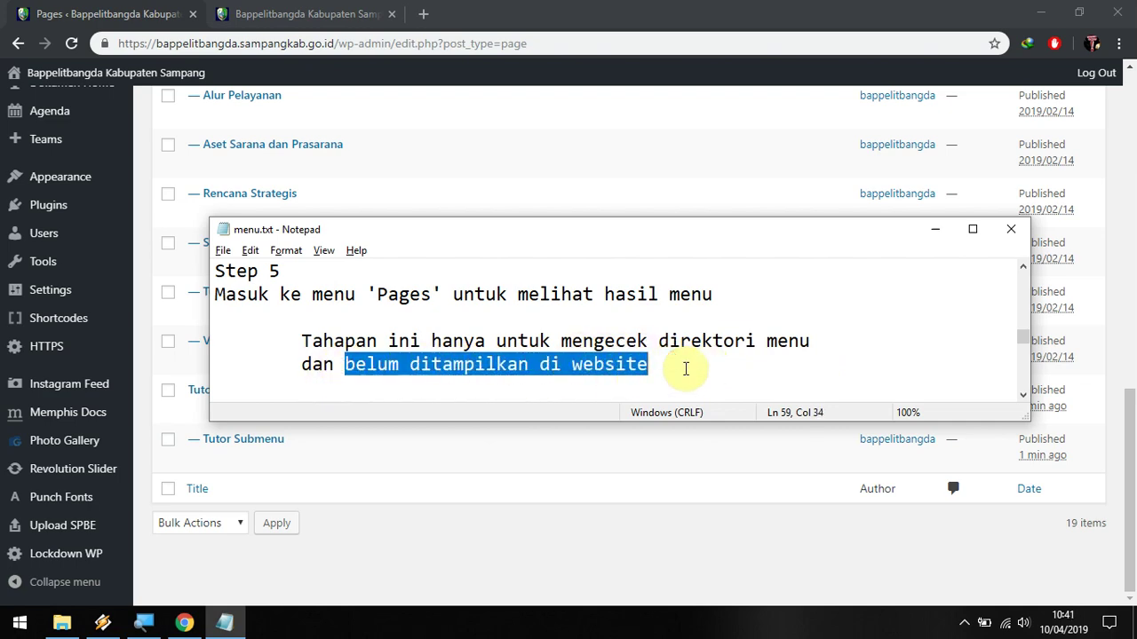
{"action": "left_click", "coordinate": [683, 367]}
{"action": "key", "text": "alt+Tab"}
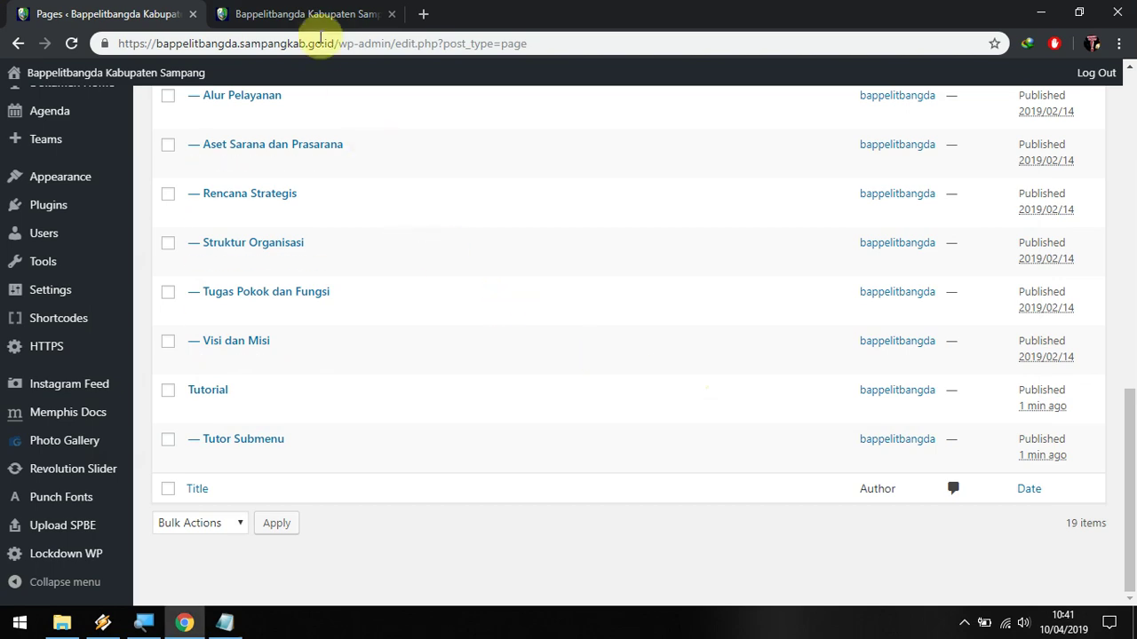
{"action": "left_click", "coordinate": [297, 14]}
{"action": "left_click", "coordinate": [298, 127]}
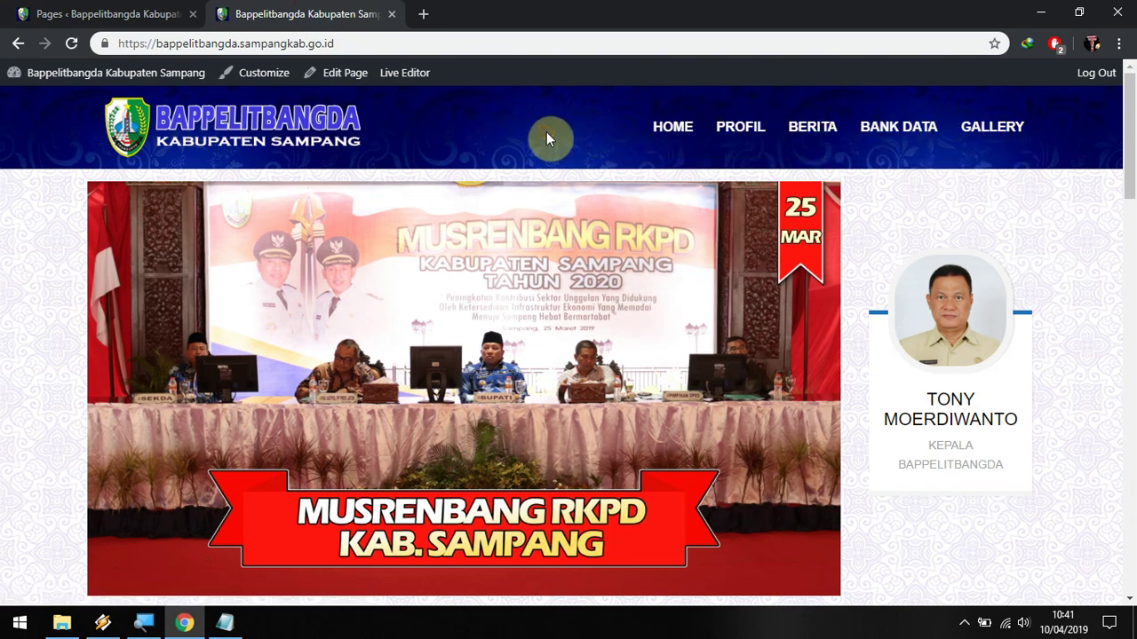
Review step 6 in the notes and open the site's Menus editing page in the WordPress admin.
{"action": "key", "text": "alt+Tab"}
{"action": "scroll", "coordinate": [489, 375], "scroll_direction": "down", "scroll_amount": 2}
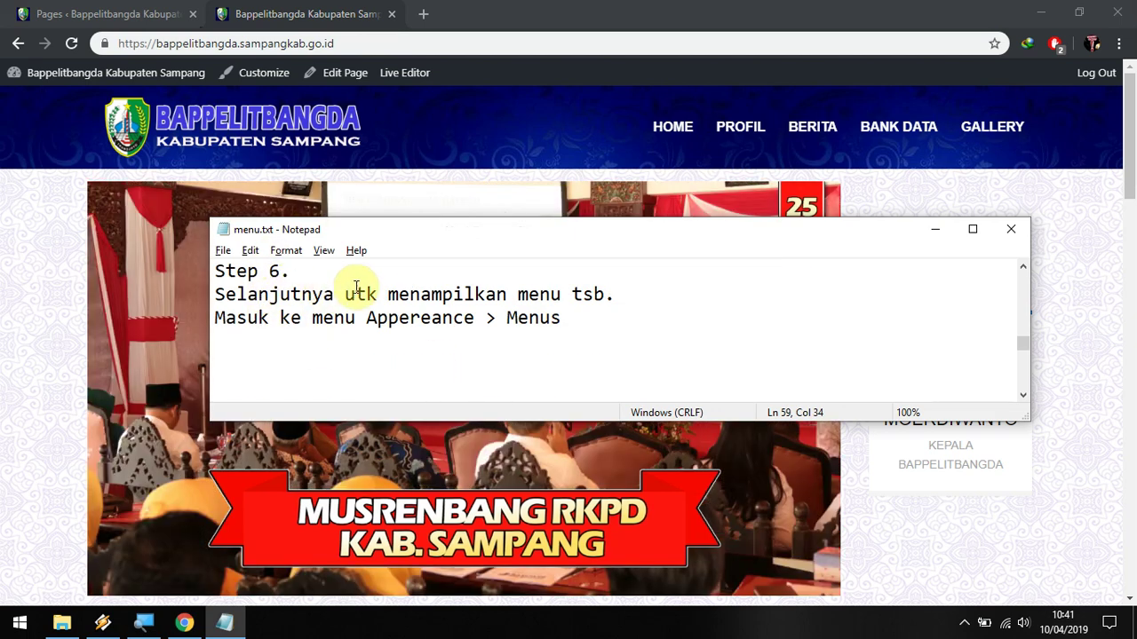
{"action": "left_click_drag", "start_coordinate": [391, 294], "coordinate": [625, 302]}
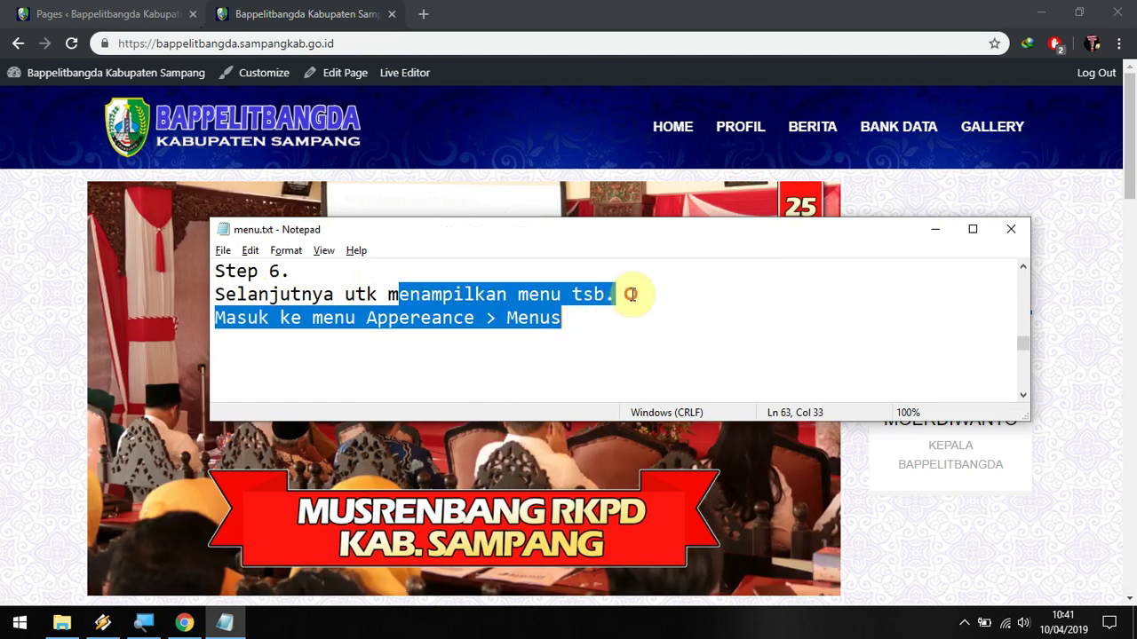
{"action": "left_click", "coordinate": [371, 321]}
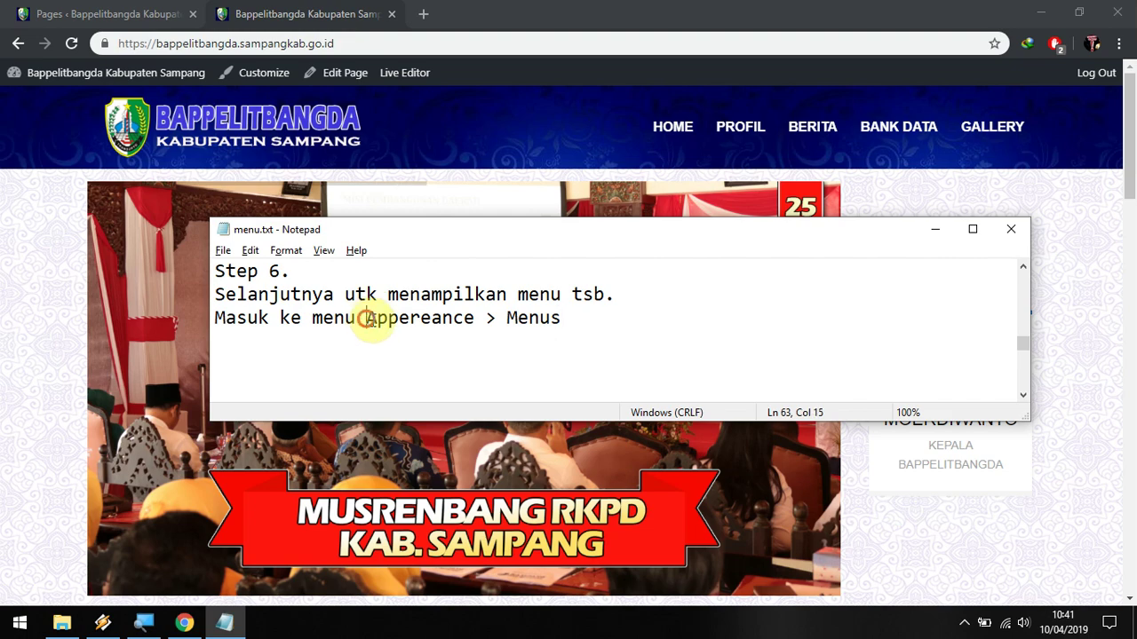
{"action": "left_click_drag", "start_coordinate": [367, 320], "coordinate": [559, 323]}
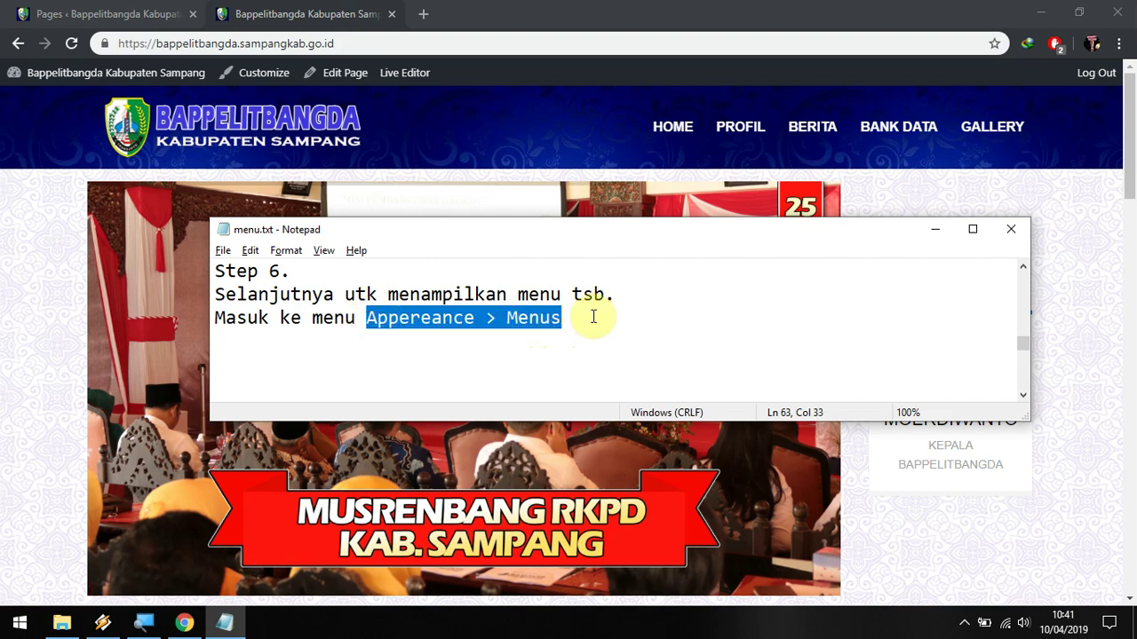
{"action": "key", "text": "alt+Tab"}
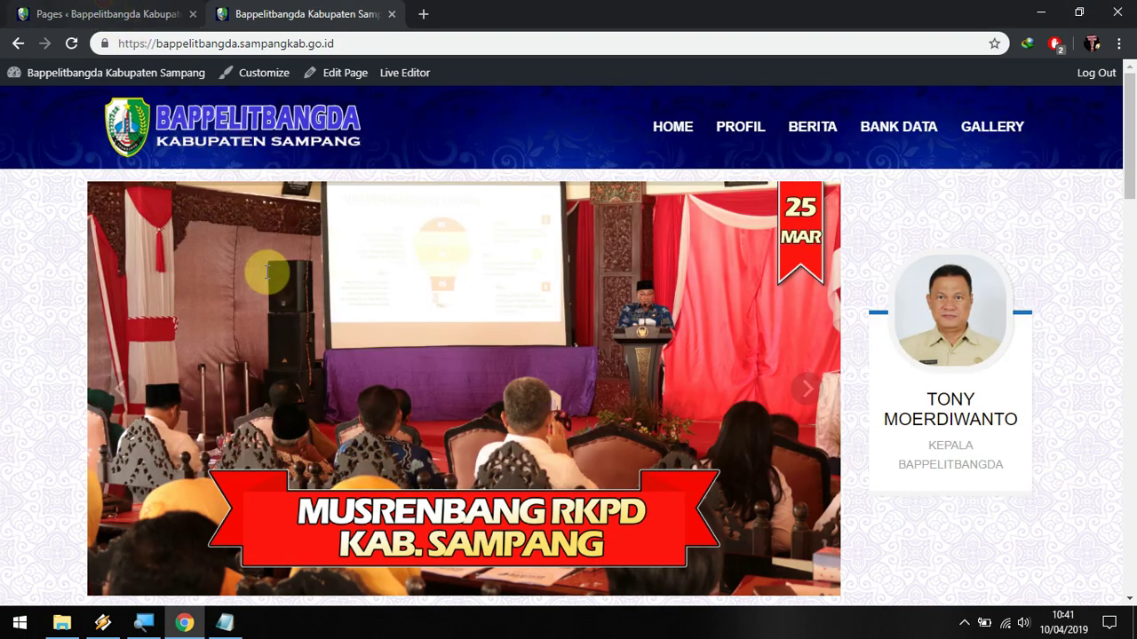
{"action": "key", "text": "ctrl+shift+Tab"}
{"action": "mouse_move", "coordinate": [76, 178]}
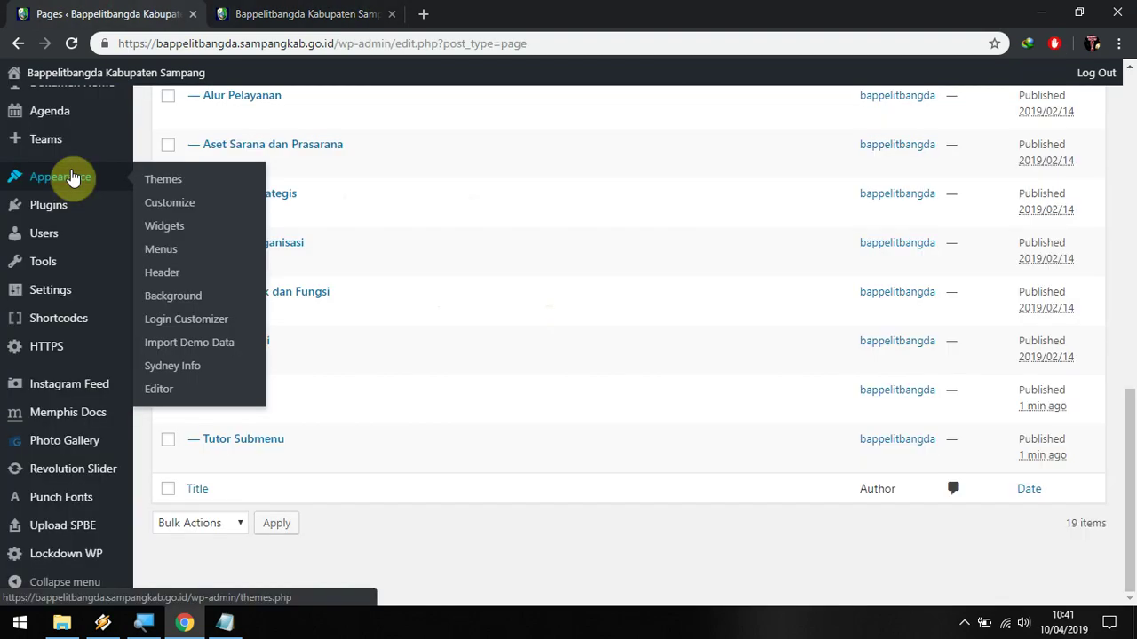
{"action": "left_click", "coordinate": [183, 257]}
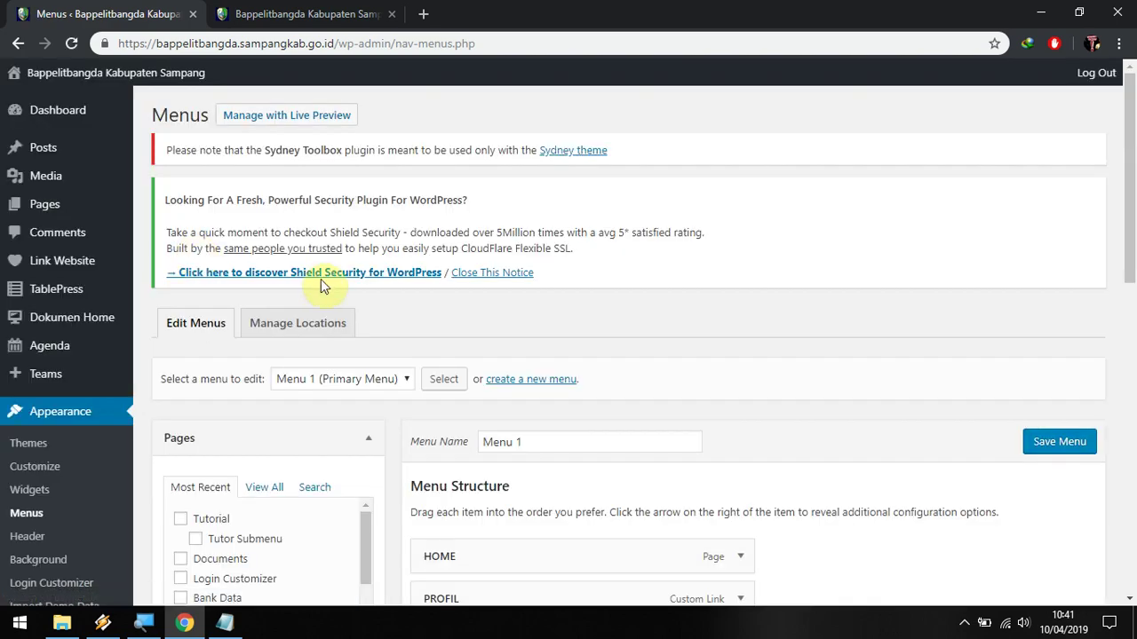
Read step 7 in the notes about choosing the pages to display, and find the Pages section on the Menus page.
{"action": "scroll", "coordinate": [337, 293], "scroll_direction": "down", "scroll_amount": 2}
{"action": "scroll", "coordinate": [348, 299], "scroll_direction": "down", "scroll_amount": 1}
{"action": "key", "text": "alt+Tab"}
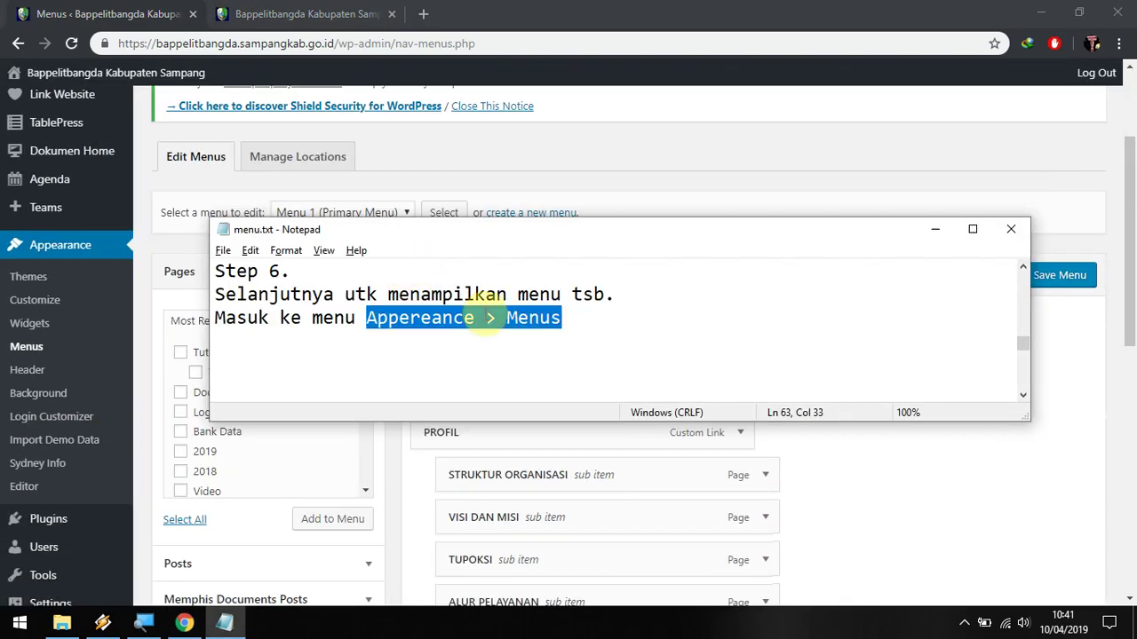
{"action": "scroll", "coordinate": [493, 311], "scroll_direction": "down", "scroll_amount": 2}
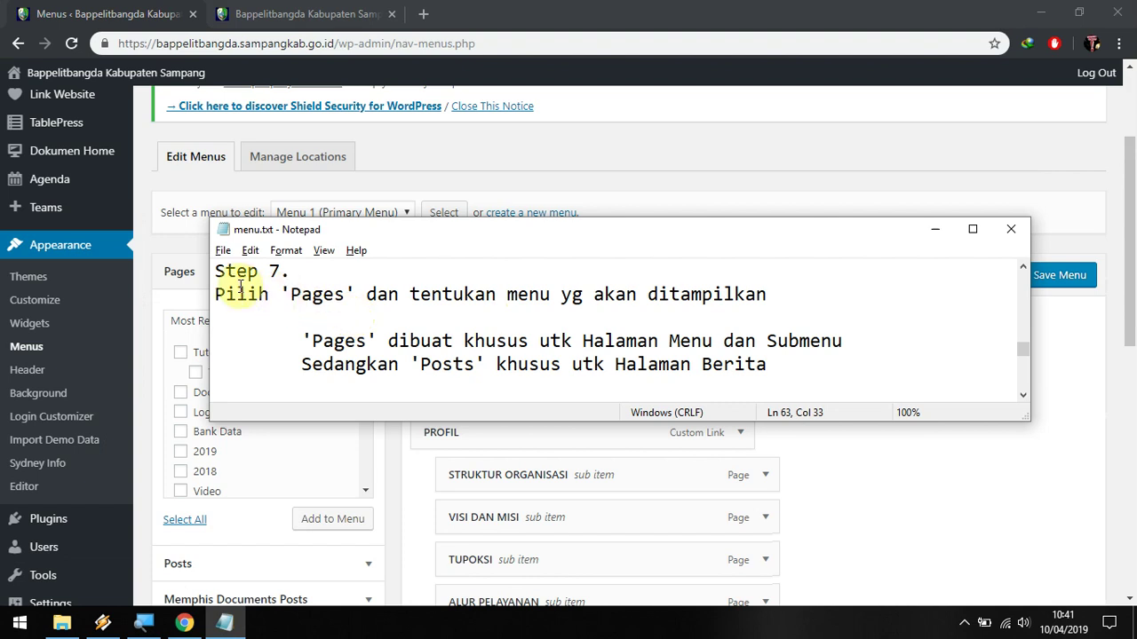
{"action": "left_click_drag", "start_coordinate": [301, 295], "coordinate": [766, 306]}
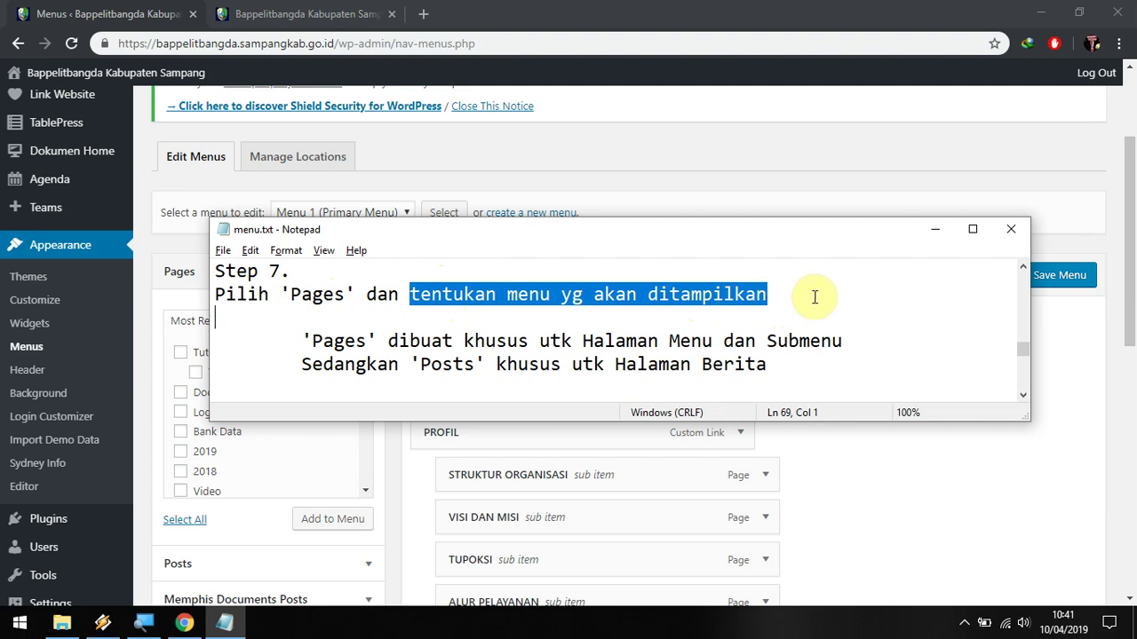
{"action": "key", "text": "alt+Tab"}
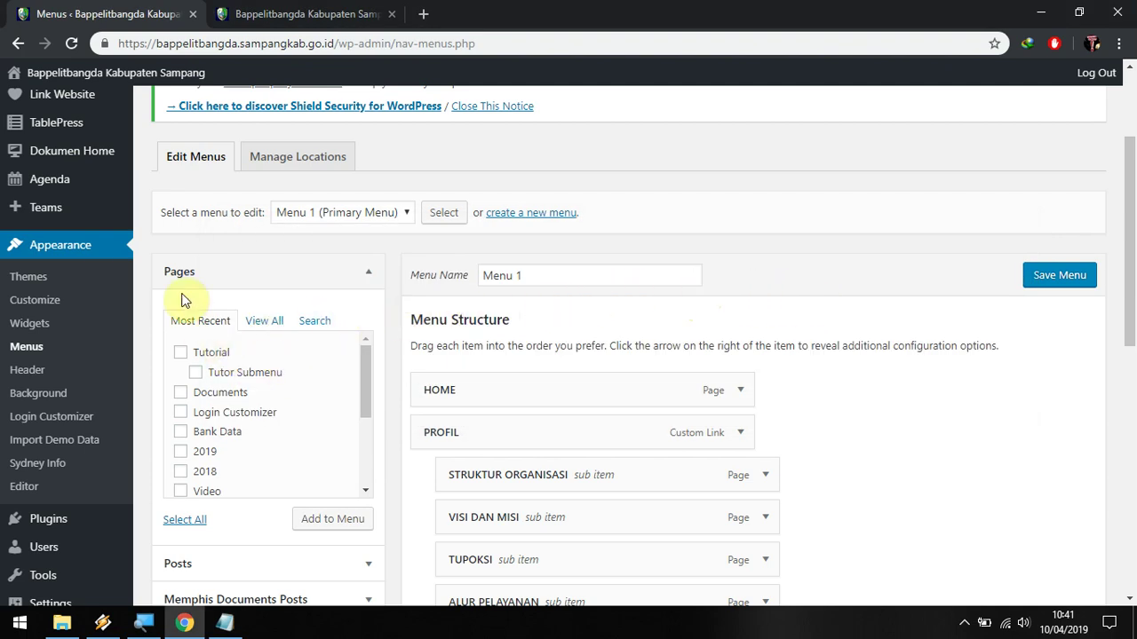
{"action": "left_click", "coordinate": [204, 274]}
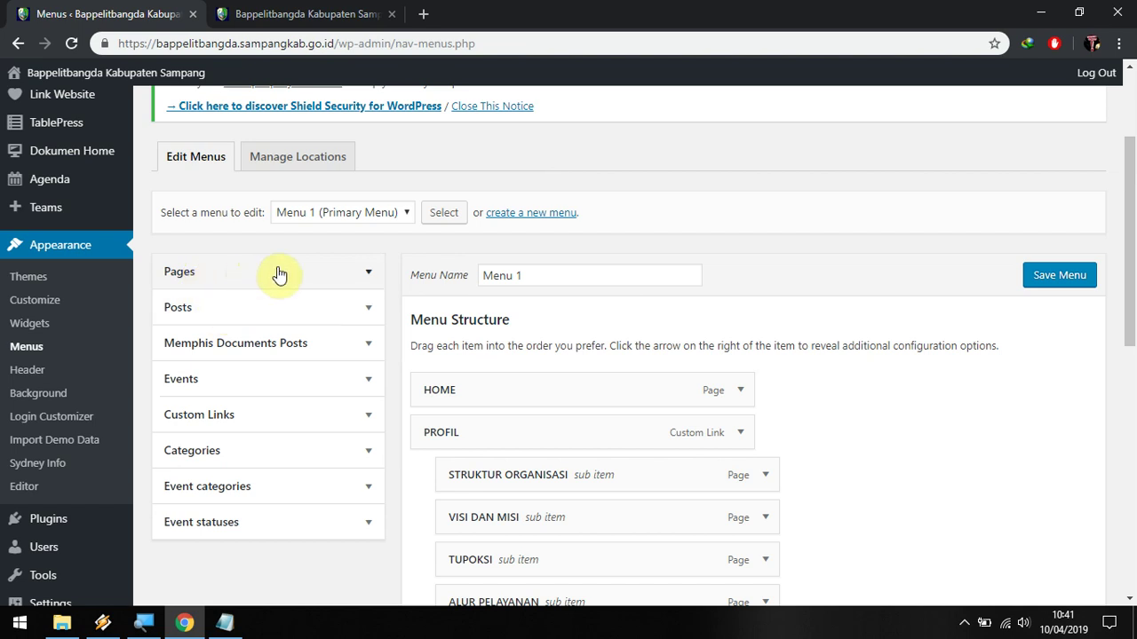
Read the step 7 remark on Pages versus Posts in the notes, and check both sections on the Menus page.
{"action": "key", "text": "alt+Tab"}
{"action": "left_click", "coordinate": [399, 341]}
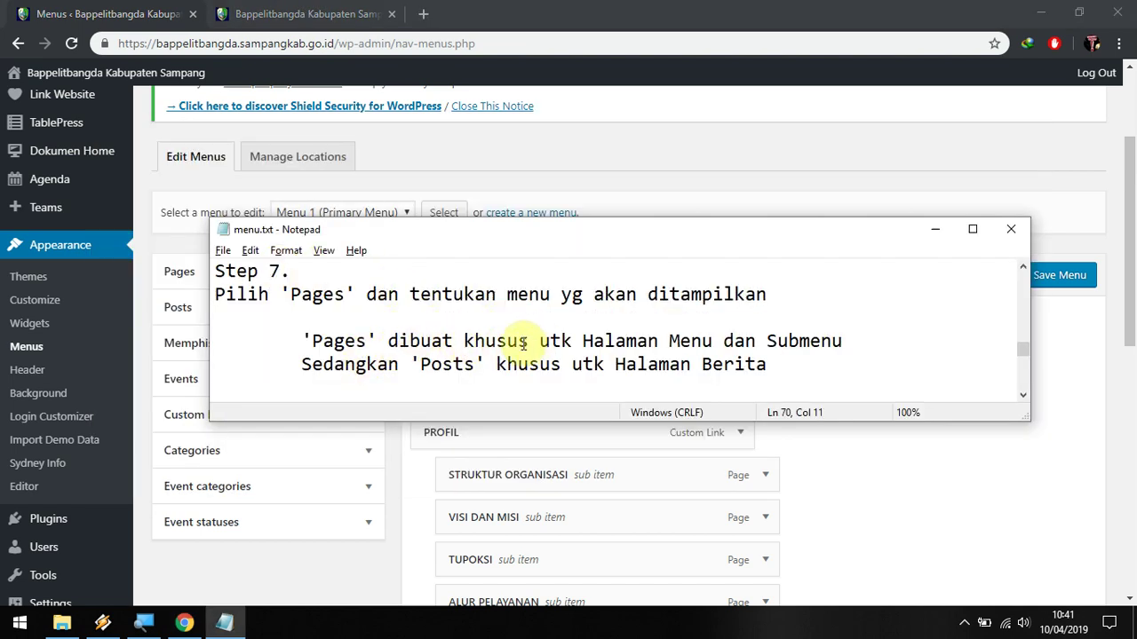
{"action": "left_click_drag", "start_coordinate": [392, 341], "coordinate": [582, 342]}
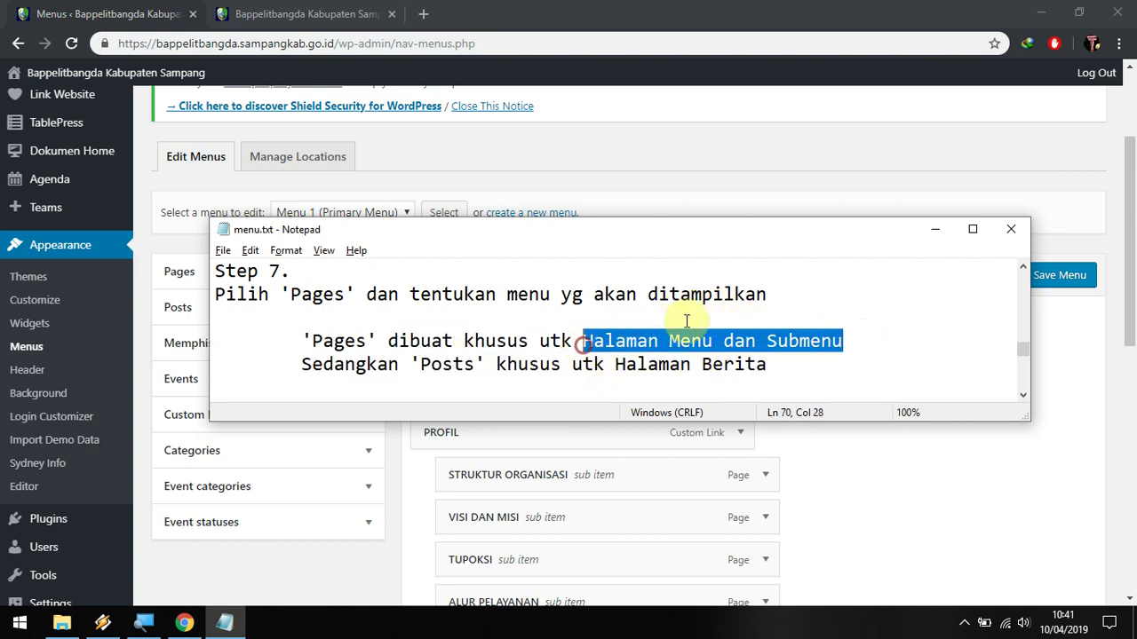
{"action": "left_click", "coordinate": [788, 372]}
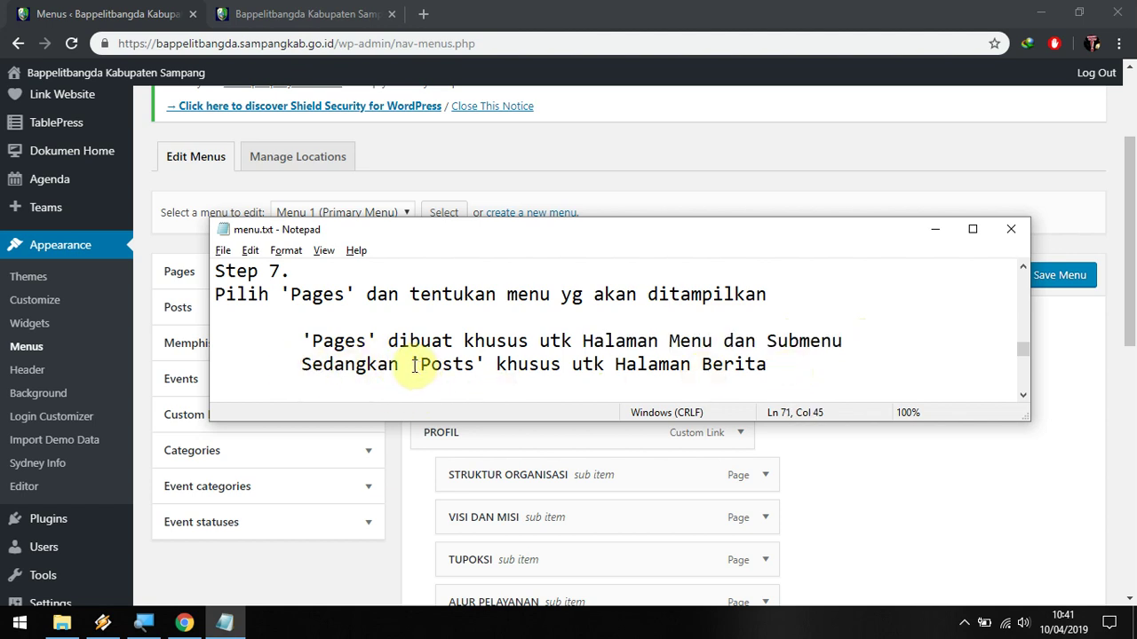
{"action": "left_click_drag", "start_coordinate": [414, 366], "coordinate": [768, 365]}
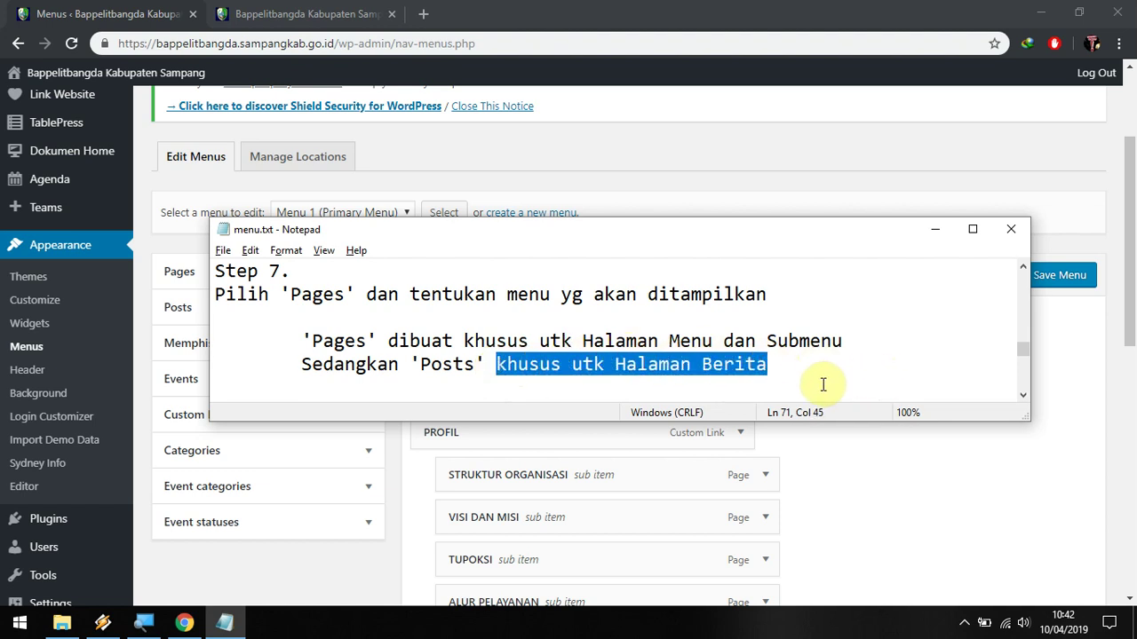
{"action": "key", "text": "alt+Tab"}
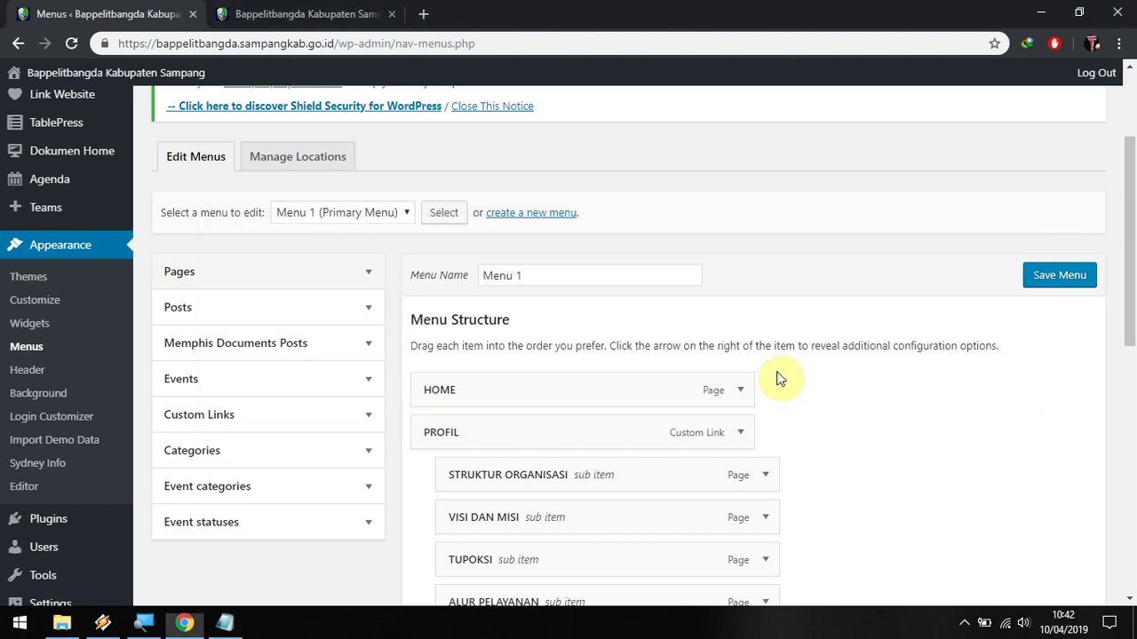
{"action": "left_click", "coordinate": [352, 315]}
{"action": "left_click", "coordinate": [368, 316]}
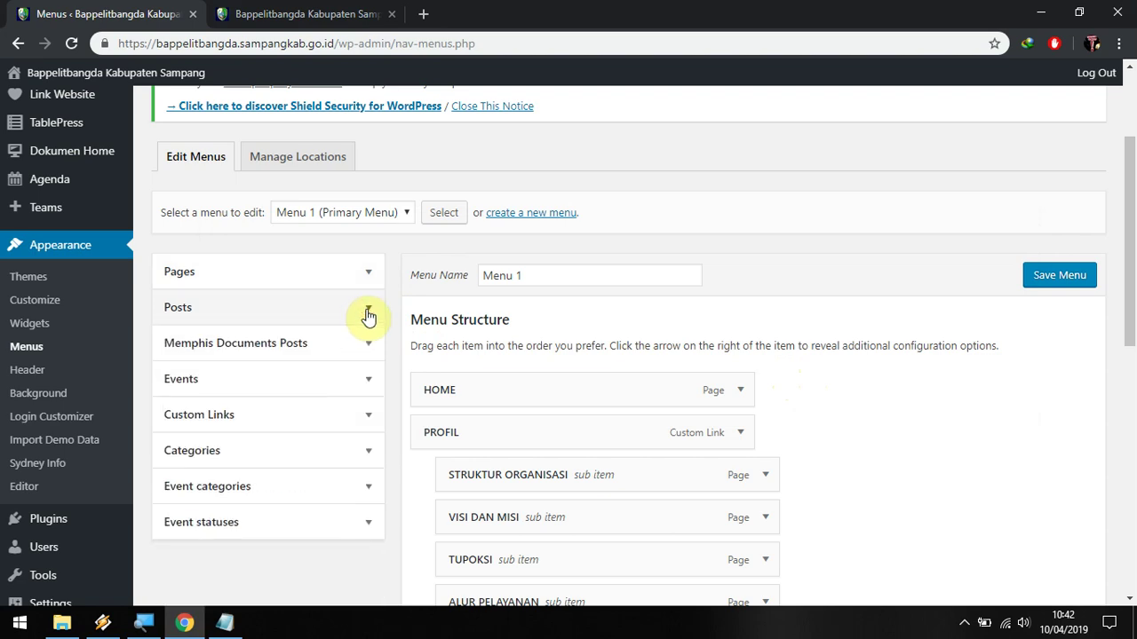
{"action": "left_click", "coordinate": [374, 271]}
Reread the instruction in step 7 and add the Tutorial and Tutor Submenu pages to Menu 1.
{"action": "key", "text": "alt+Tab"}
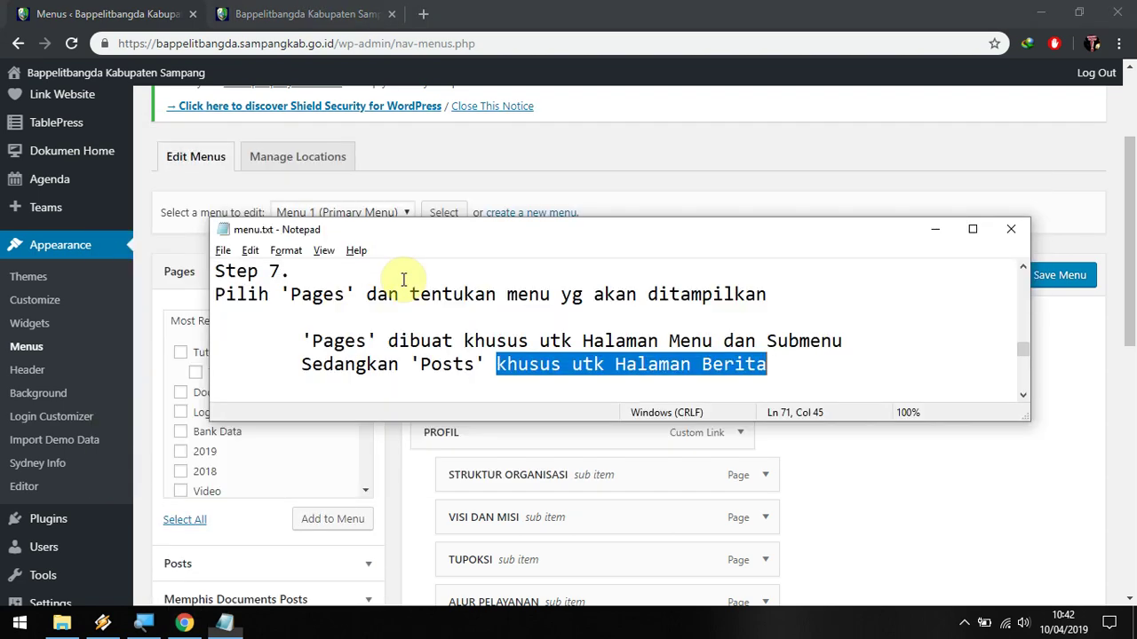
{"action": "left_click", "coordinate": [411, 294]}
{"action": "left_click_drag", "start_coordinate": [411, 294], "coordinate": [797, 290]}
{"action": "key", "text": "alt+Tab"}
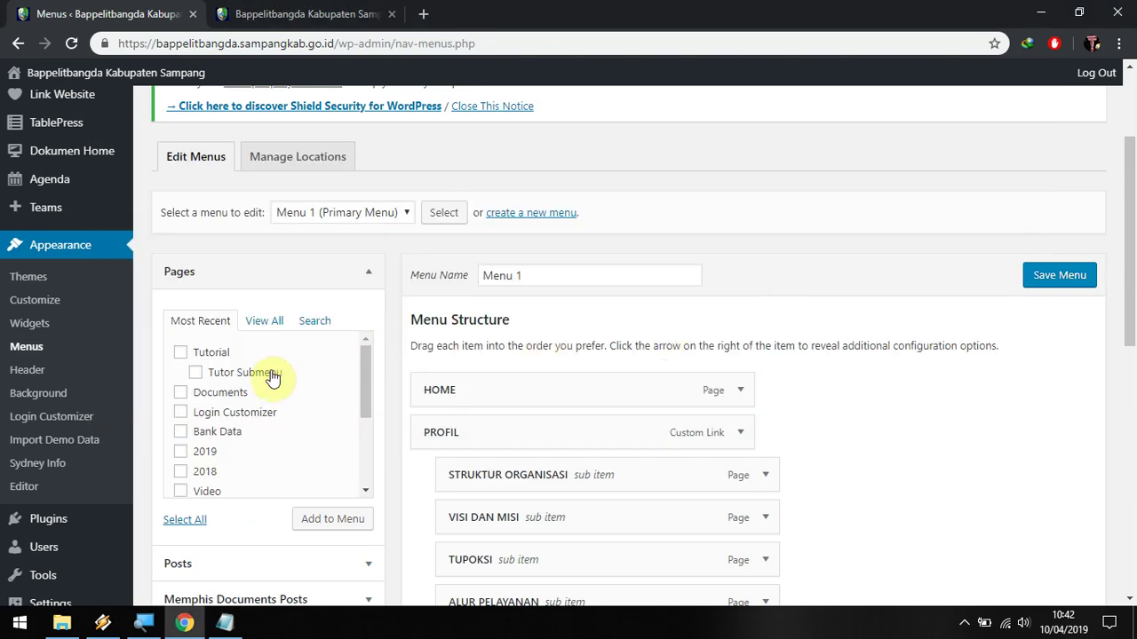
{"action": "scroll", "coordinate": [272, 377], "scroll_direction": "down", "scroll_amount": 3}
{"action": "scroll", "coordinate": [266, 380], "scroll_direction": "up", "scroll_amount": 5}
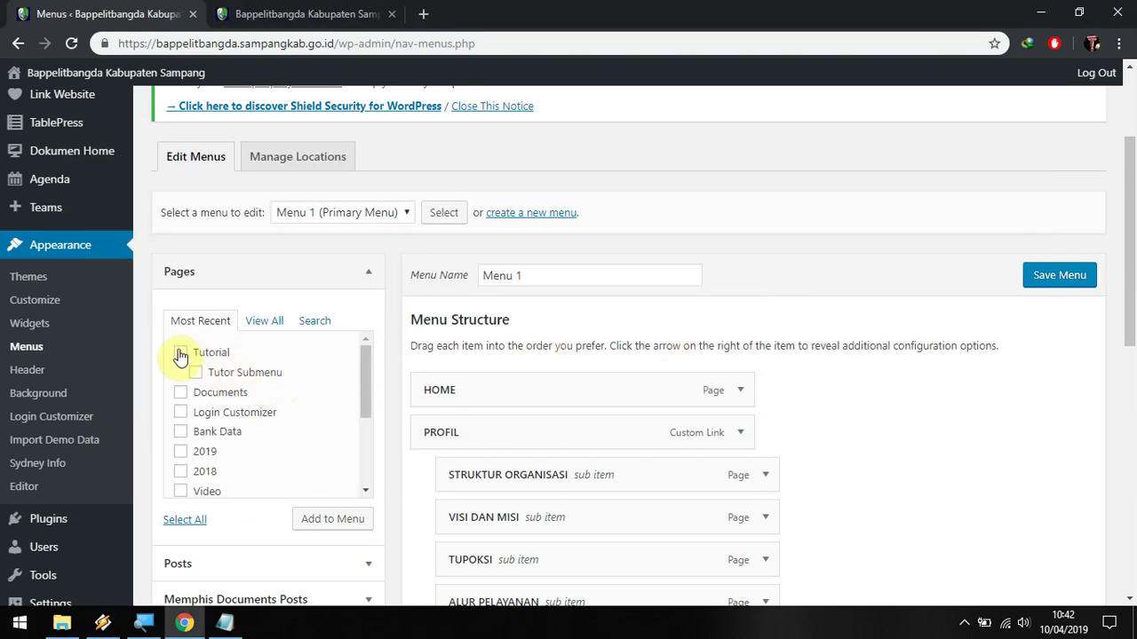
{"action": "left_click", "coordinate": [194, 373]}
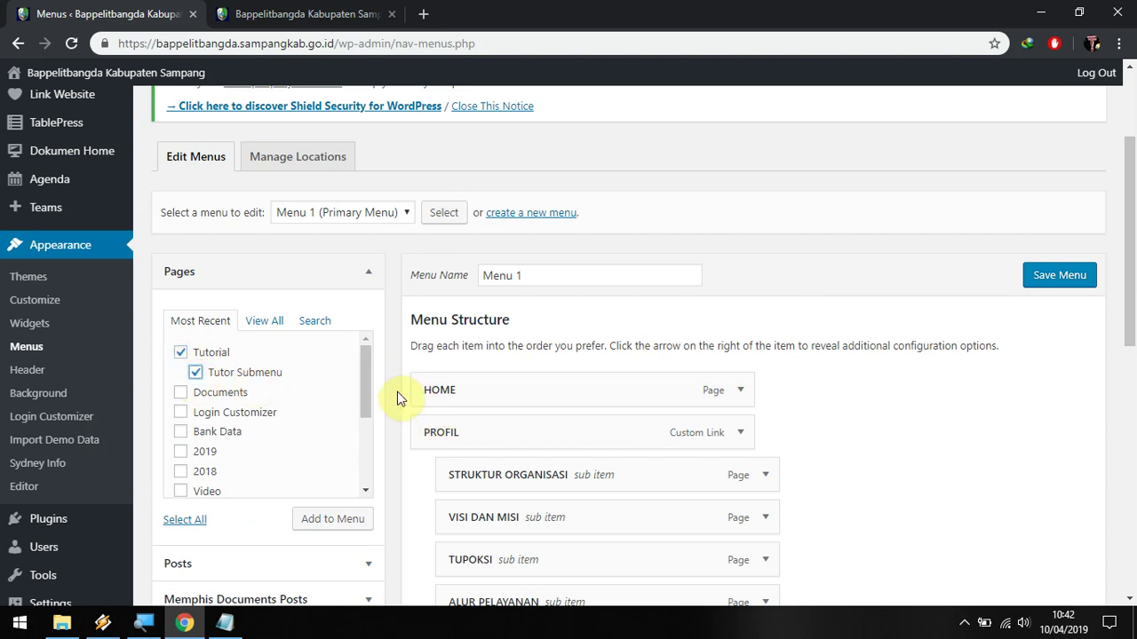
{"action": "scroll", "coordinate": [397, 392], "scroll_direction": "down", "scroll_amount": 1}
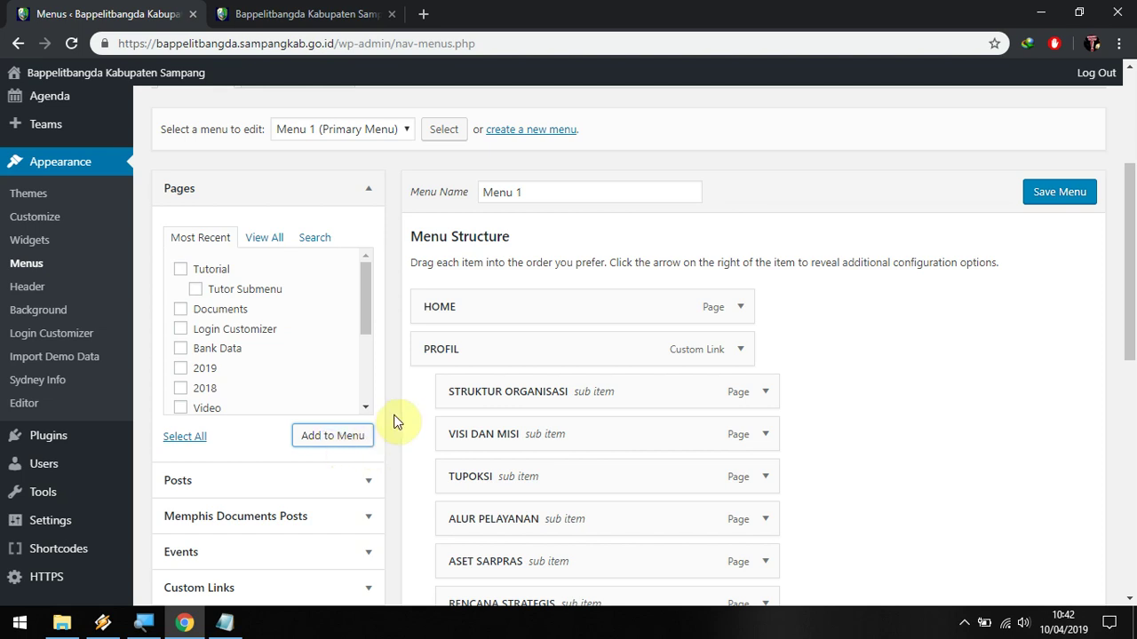
Read step 7.1 in the notes and nest Tutor Submenu as a sub item under Tutorial in the menu structure.
{"action": "key", "text": "alt+Tab"}
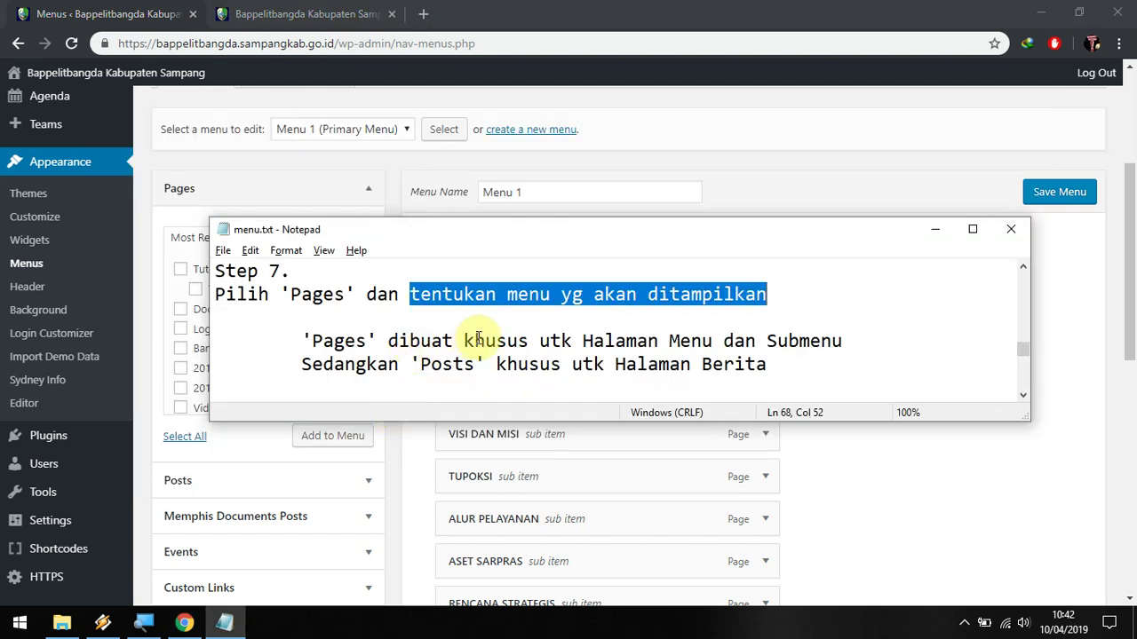
{"action": "scroll", "coordinate": [488, 347], "scroll_direction": "down", "scroll_amount": 2}
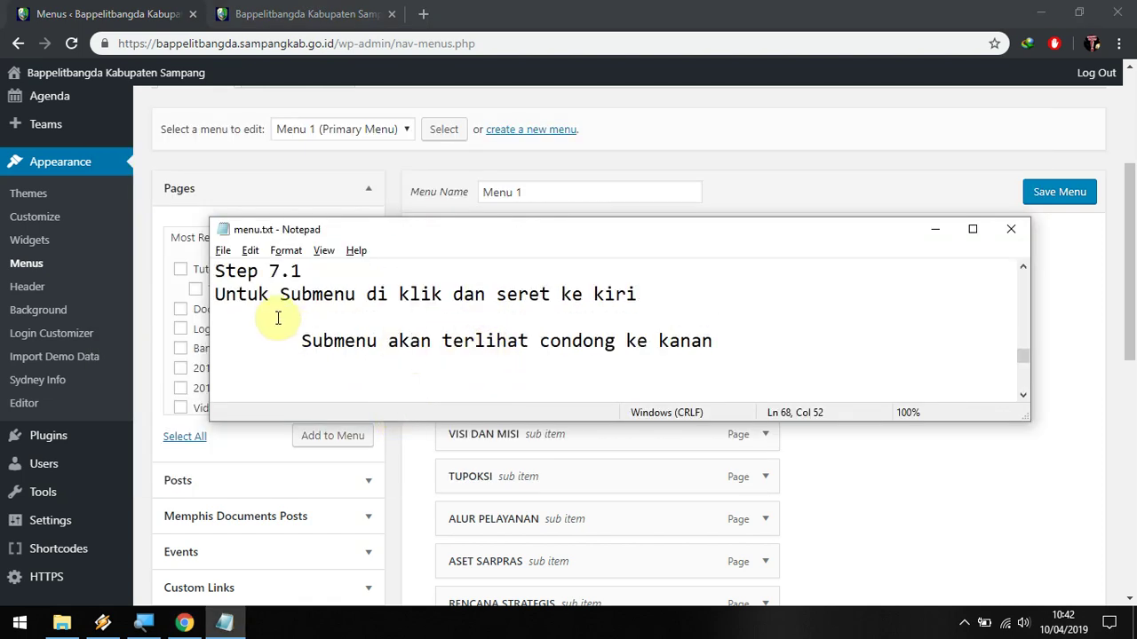
{"action": "left_click_drag", "start_coordinate": [280, 295], "coordinate": [655, 298]}
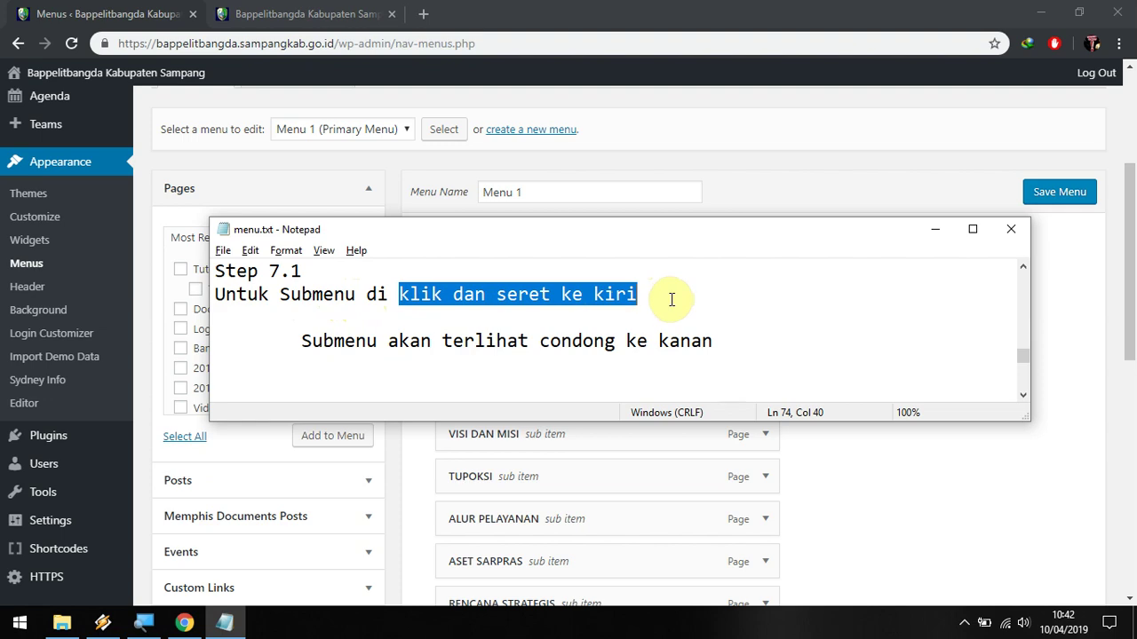
{"action": "left_click", "coordinate": [692, 302]}
{"action": "key", "text": "alt+Tab"}
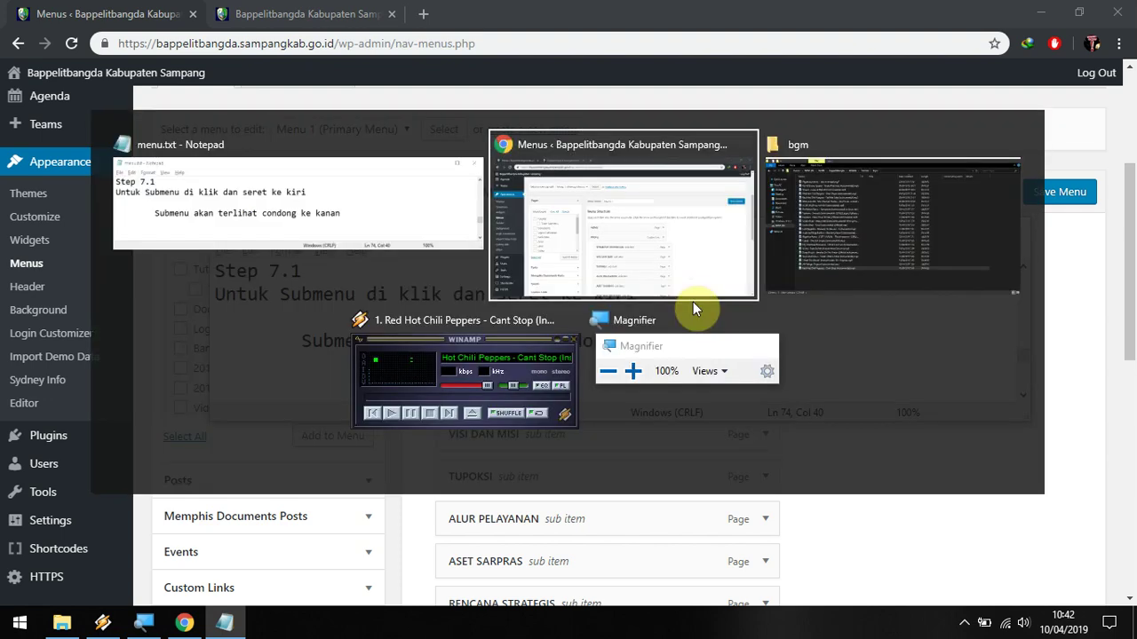
{"action": "scroll", "coordinate": [930, 396], "scroll_direction": "down", "scroll_amount": 1}
{"action": "scroll", "coordinate": [930, 396], "scroll_direction": "down", "scroll_amount": 5}
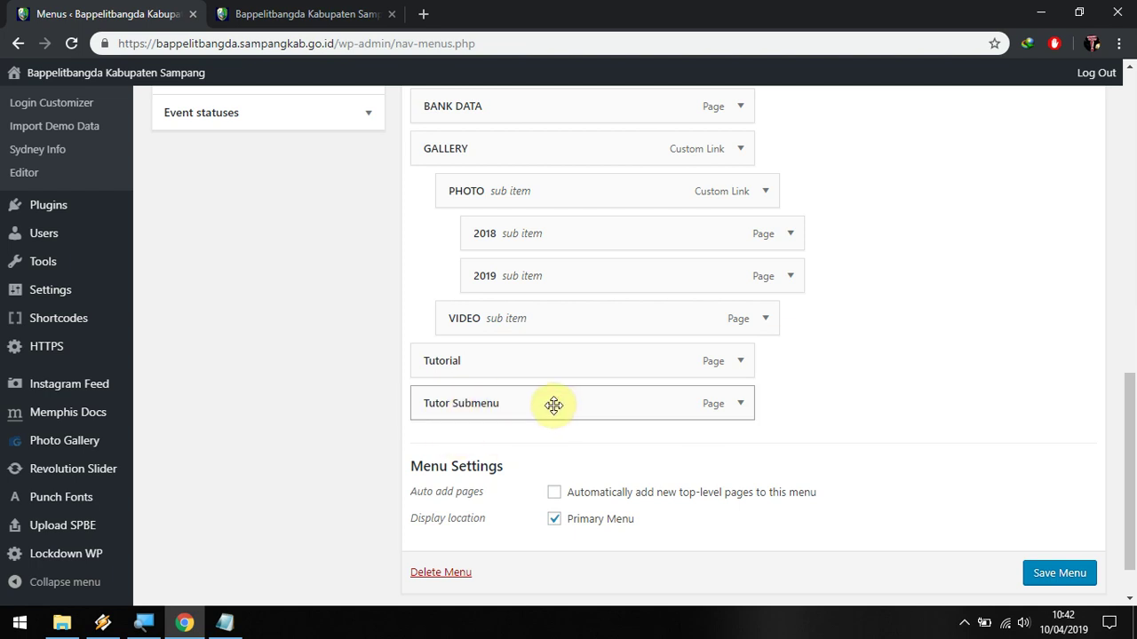
{"action": "left_click_drag", "start_coordinate": [551, 403], "coordinate": [593, 401]}
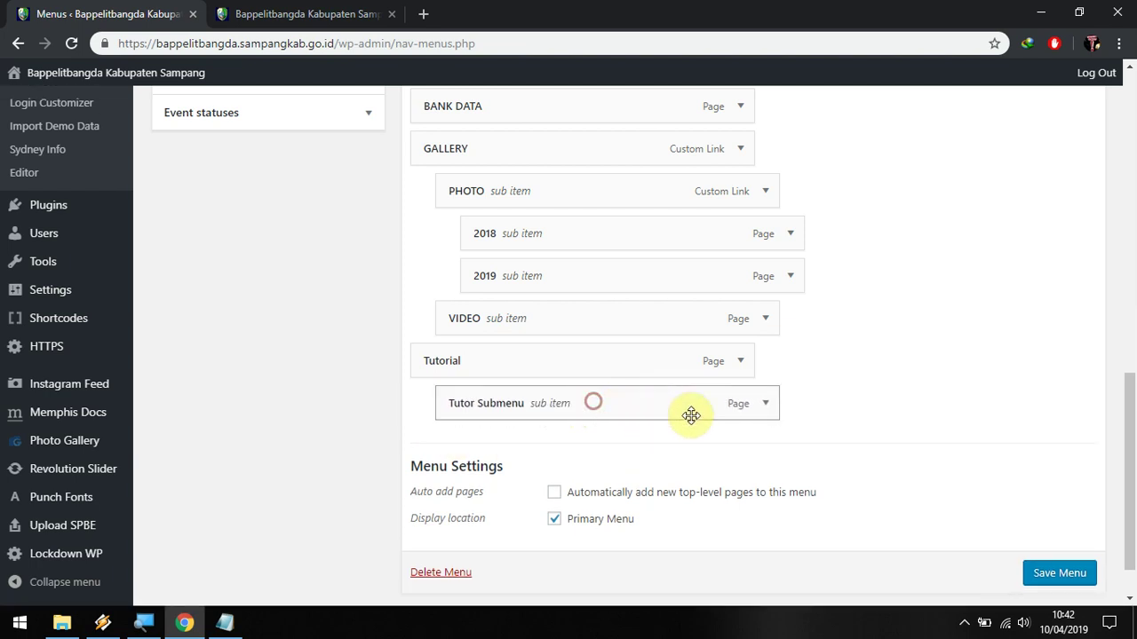
Read the remark under step 7.1 about submenu indentation and compare it with Tutor Submenu in the menu structure.
{"action": "key", "text": "alt+Tab"}
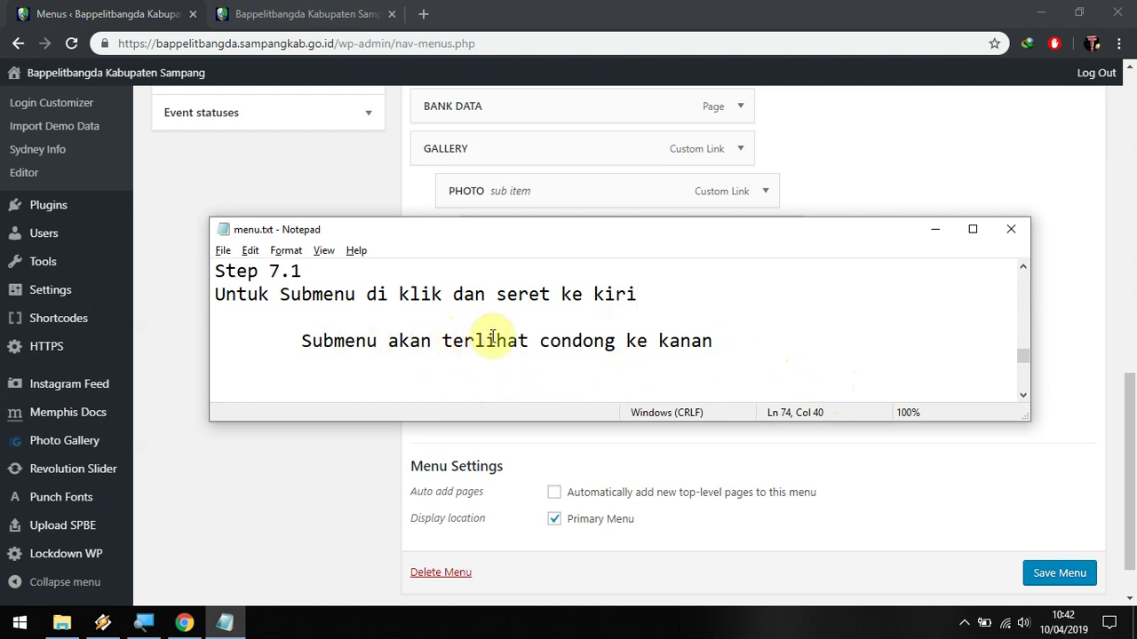
{"action": "left_click_drag", "start_coordinate": [538, 343], "coordinate": [746, 345]}
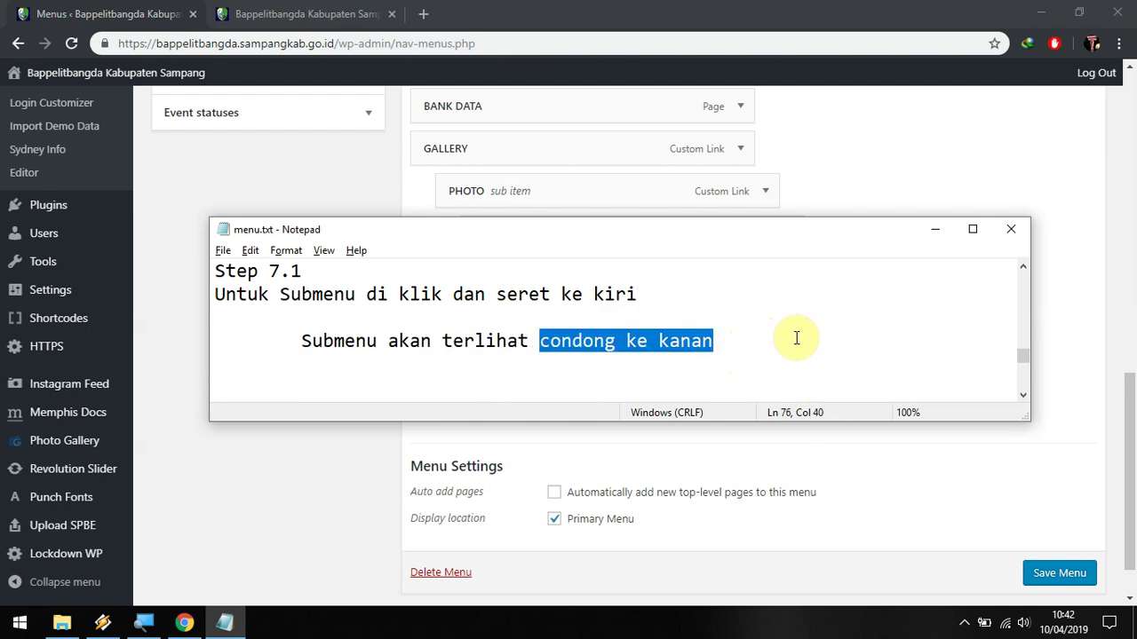
{"action": "key", "text": "alt+Tab"}
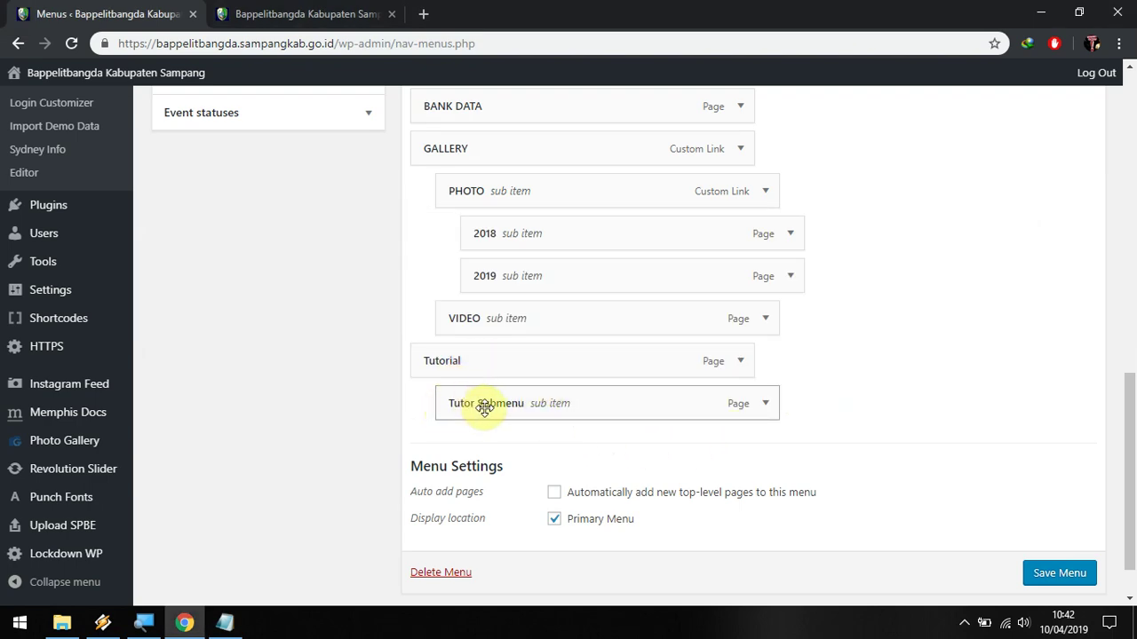
Read step 8 in the notes and save Menu 1 so its new items are published on the website.
{"action": "key", "text": "alt+Tab"}
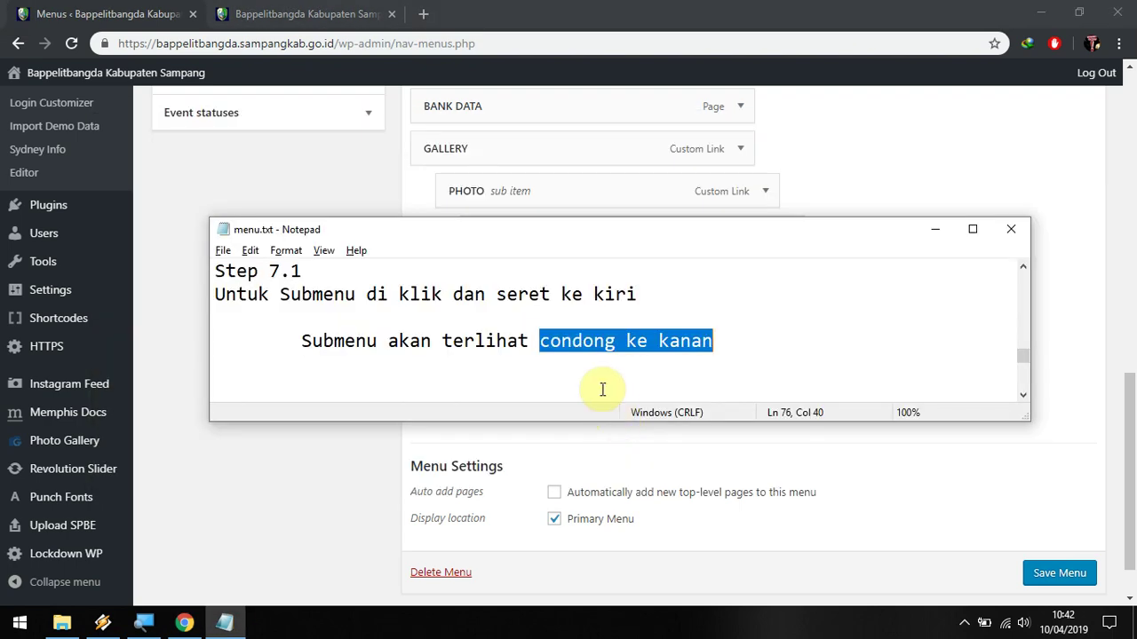
{"action": "scroll", "coordinate": [589, 373], "scroll_direction": "down", "scroll_amount": 2}
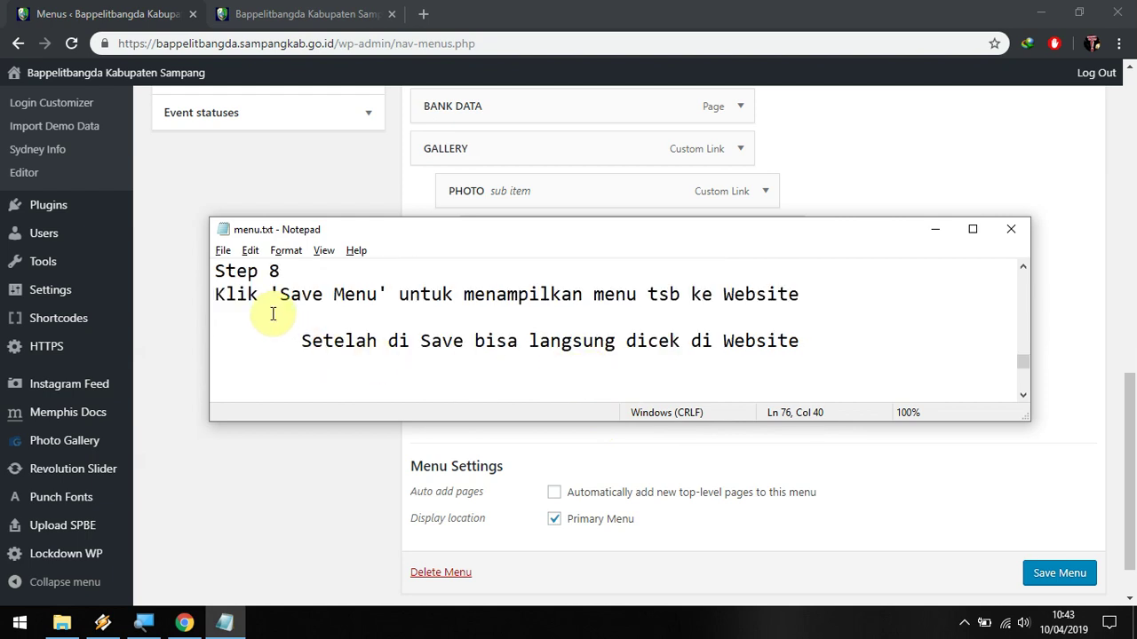
{"action": "left_click_drag", "start_coordinate": [280, 294], "coordinate": [391, 294]}
{"action": "left_click", "coordinate": [398, 294]}
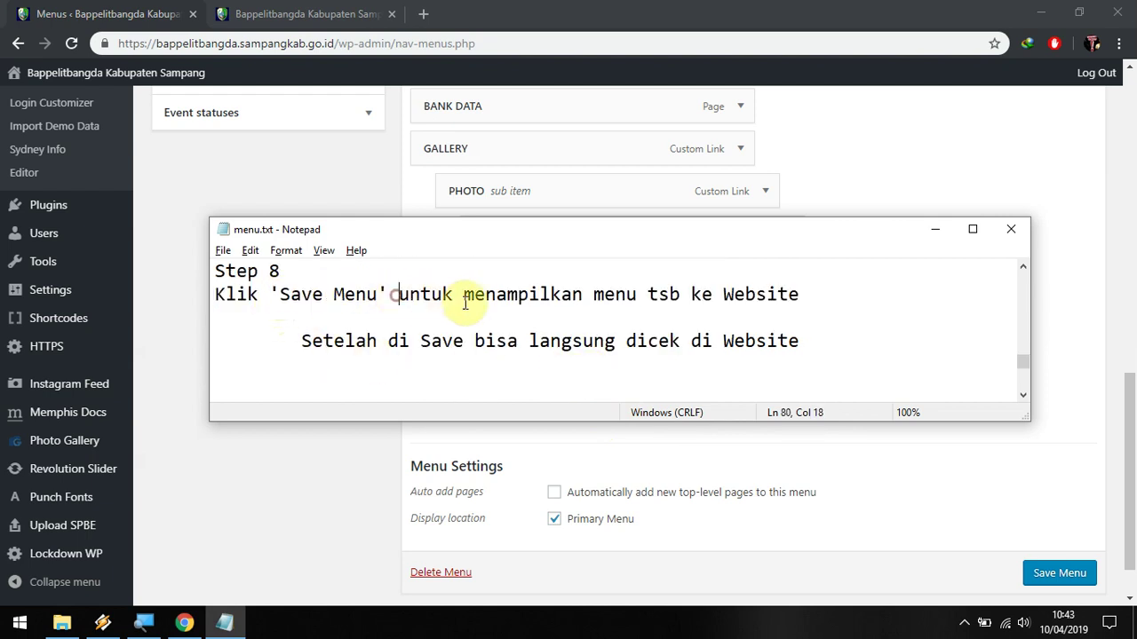
{"action": "left_click_drag", "start_coordinate": [464, 296], "coordinate": [809, 285]}
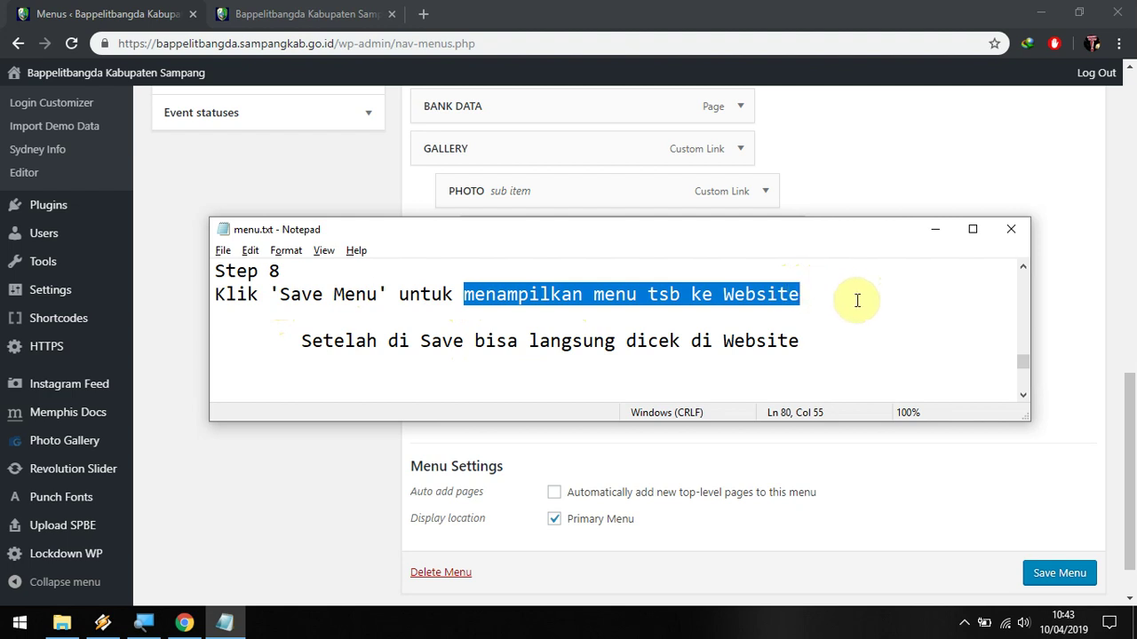
{"action": "key", "text": "alt+Tab"}
{"action": "scroll", "coordinate": [1023, 422], "scroll_direction": "down", "scroll_amount": 1}
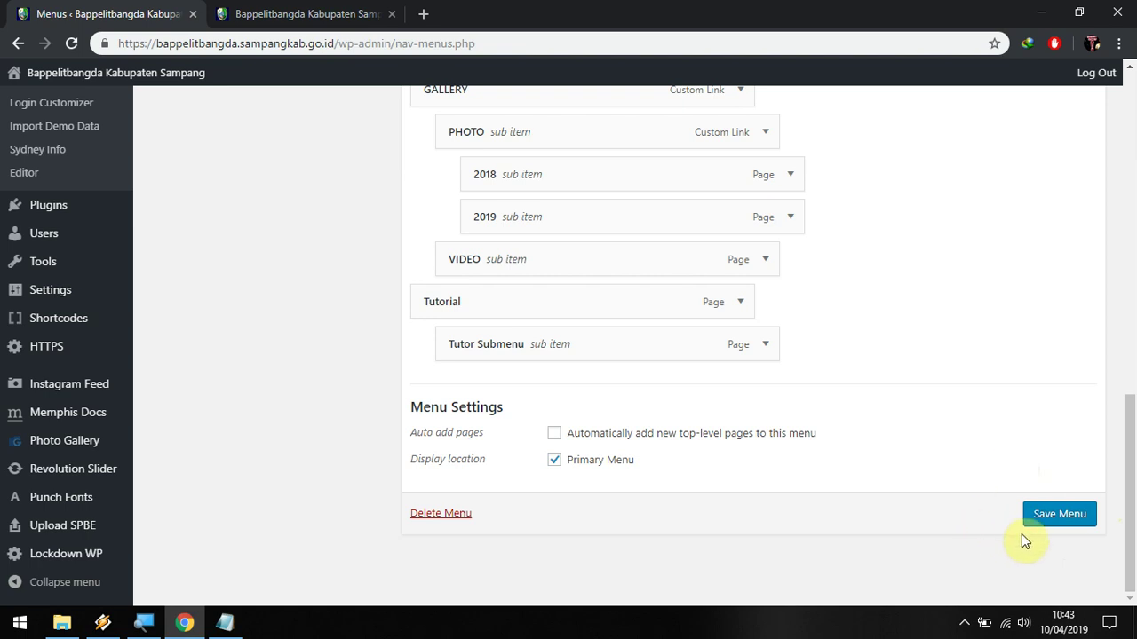
{"action": "left_click", "coordinate": [1066, 528]}
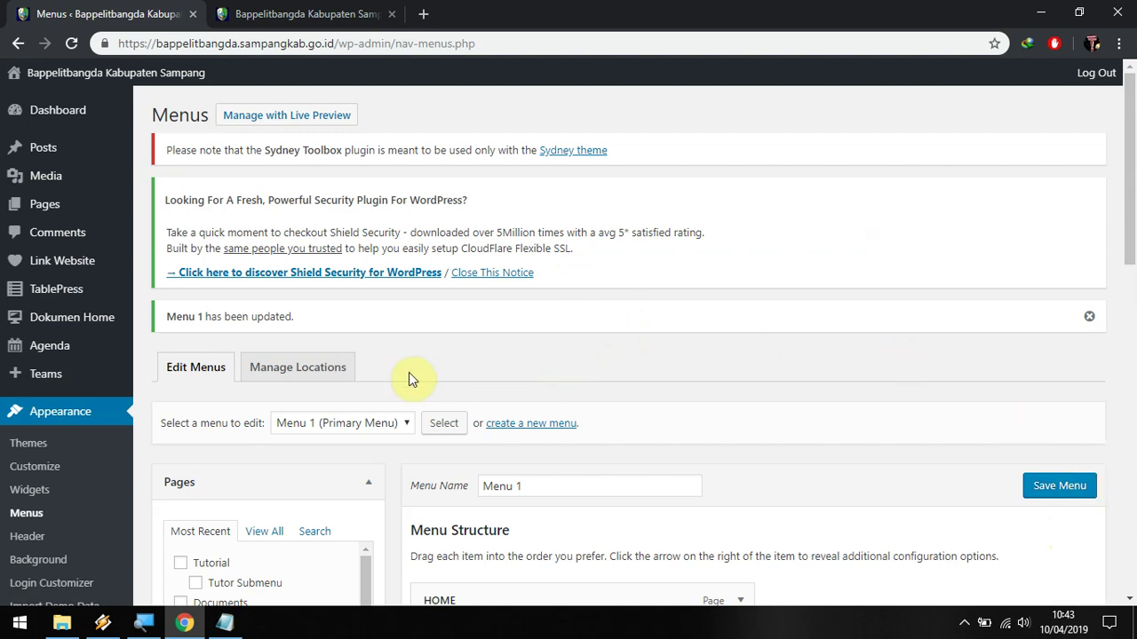
Check the notice above the menu editor, read the step 8 remark about checking the website, and return to the browser.
{"action": "left_click_drag", "start_coordinate": [161, 317], "coordinate": [306, 317]}
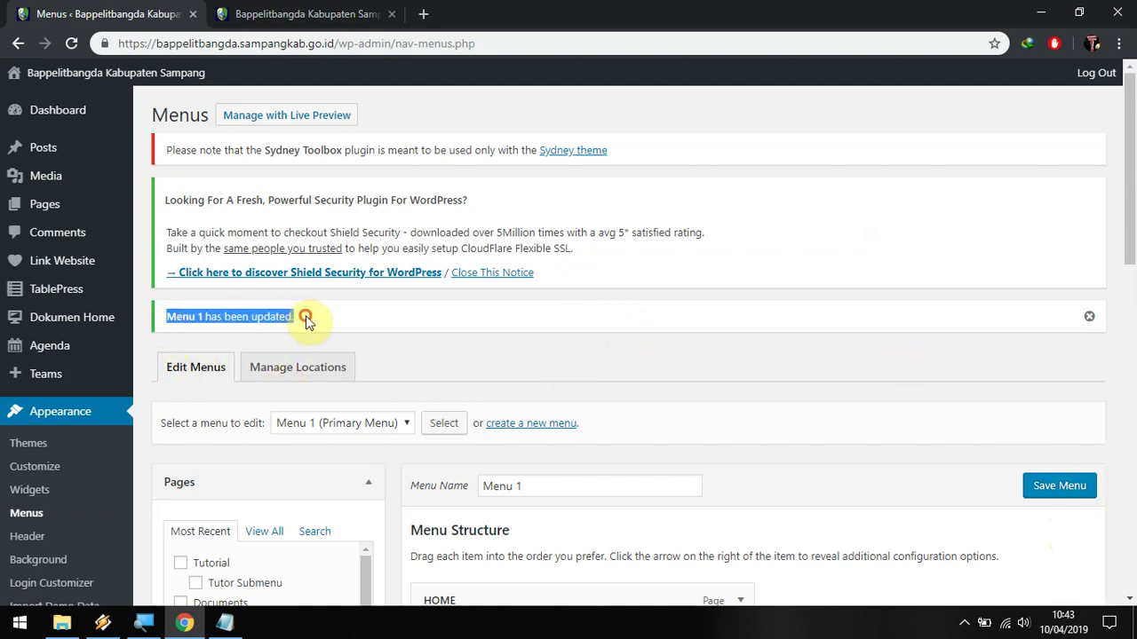
{"action": "left_click", "coordinate": [260, 335]}
{"action": "key", "text": "alt+Tab"}
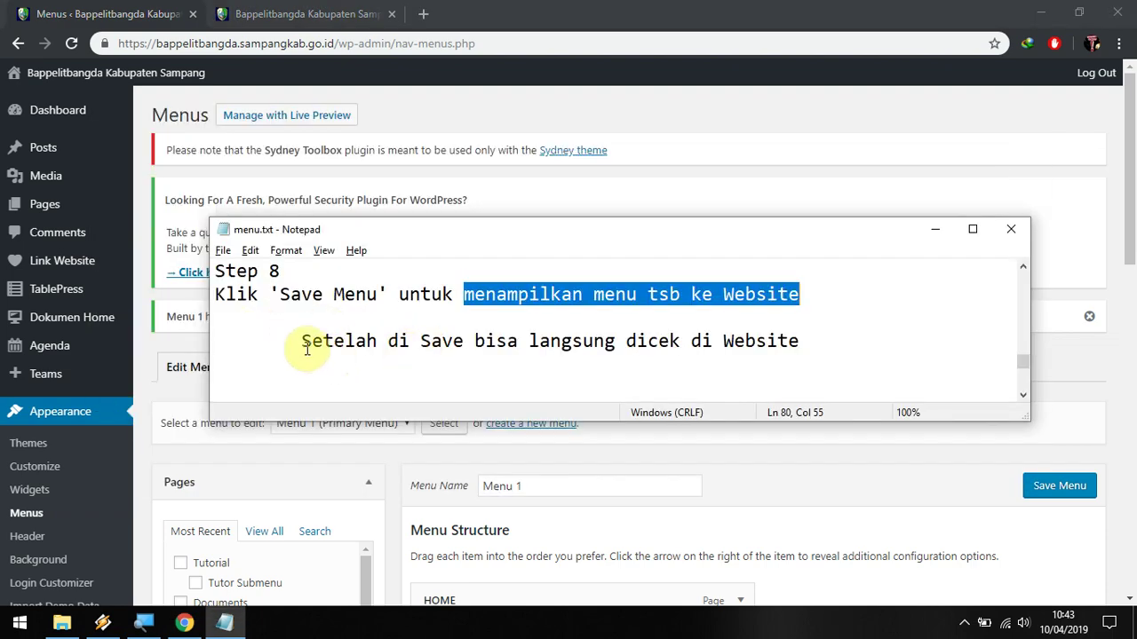
{"action": "left_click_drag", "start_coordinate": [529, 341], "coordinate": [801, 330]}
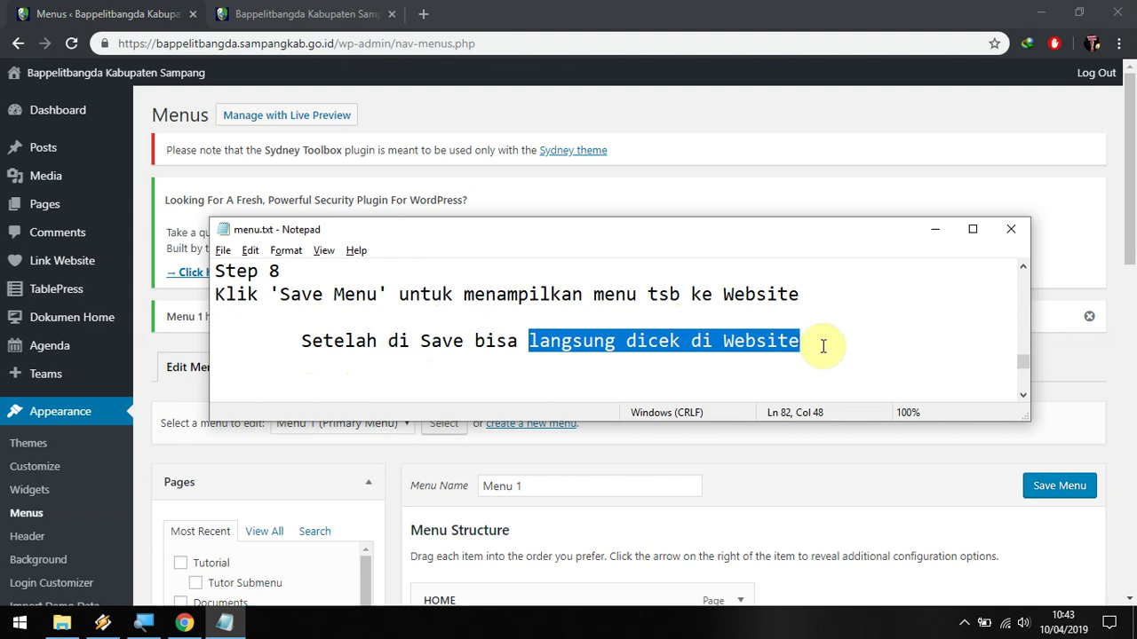
{"action": "key", "text": "alt+Tab"}
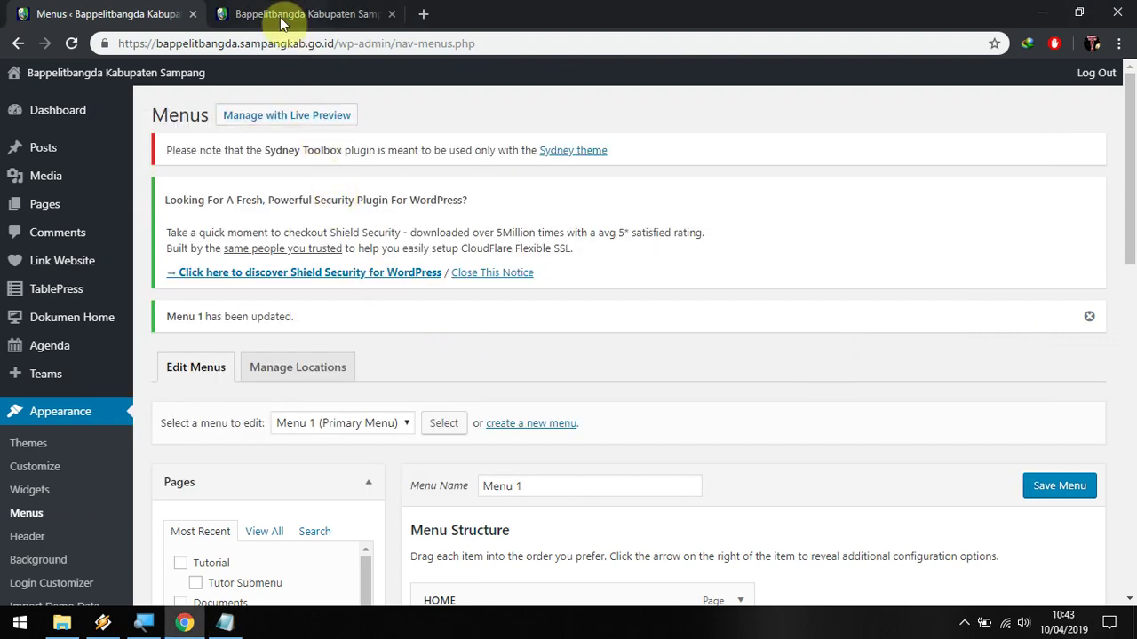
Reload the public website's home page, open the Tutorial page from its navigation menu, and check the page's body text.
{"action": "left_click", "coordinate": [282, 23]}
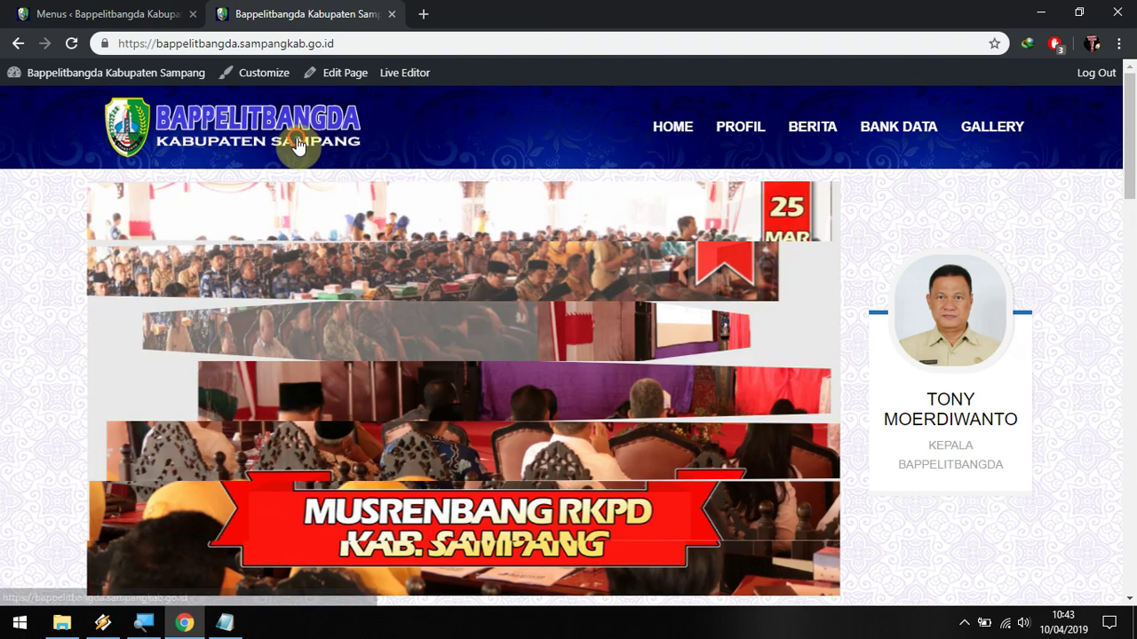
{"action": "left_click", "coordinate": [299, 147]}
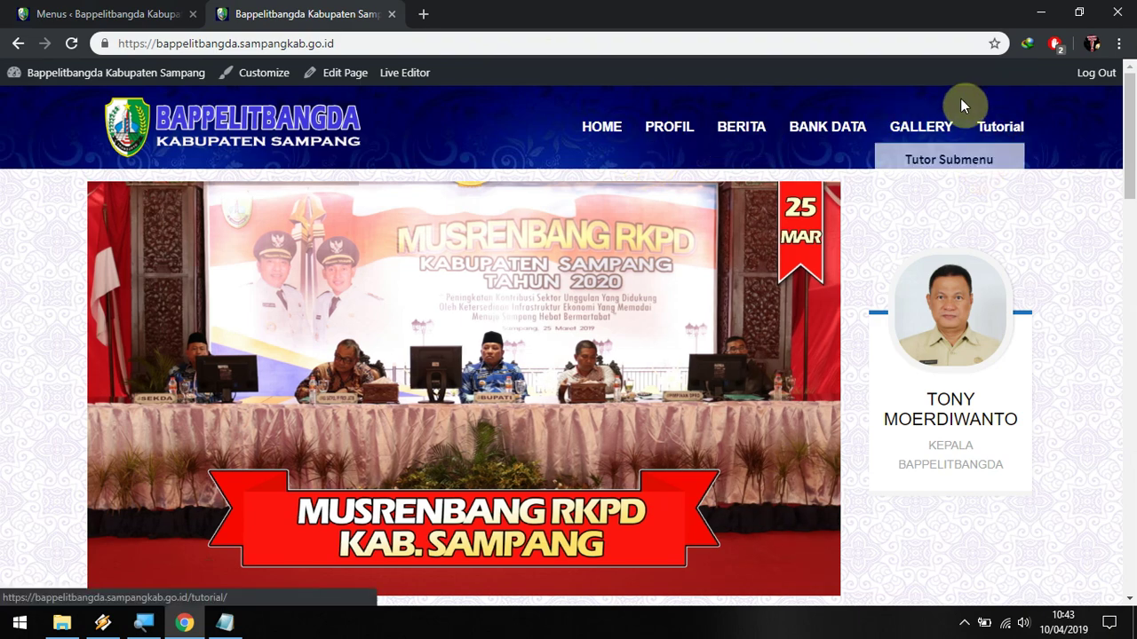
{"action": "mouse_move", "coordinate": [1003, 131]}
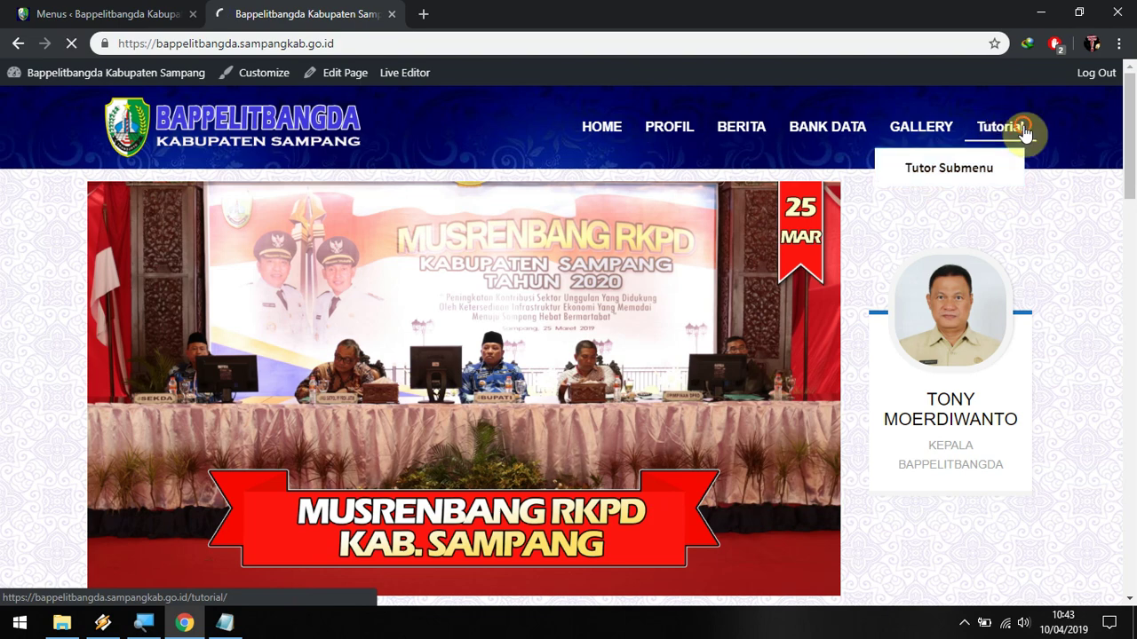
{"action": "left_click", "coordinate": [1004, 129]}
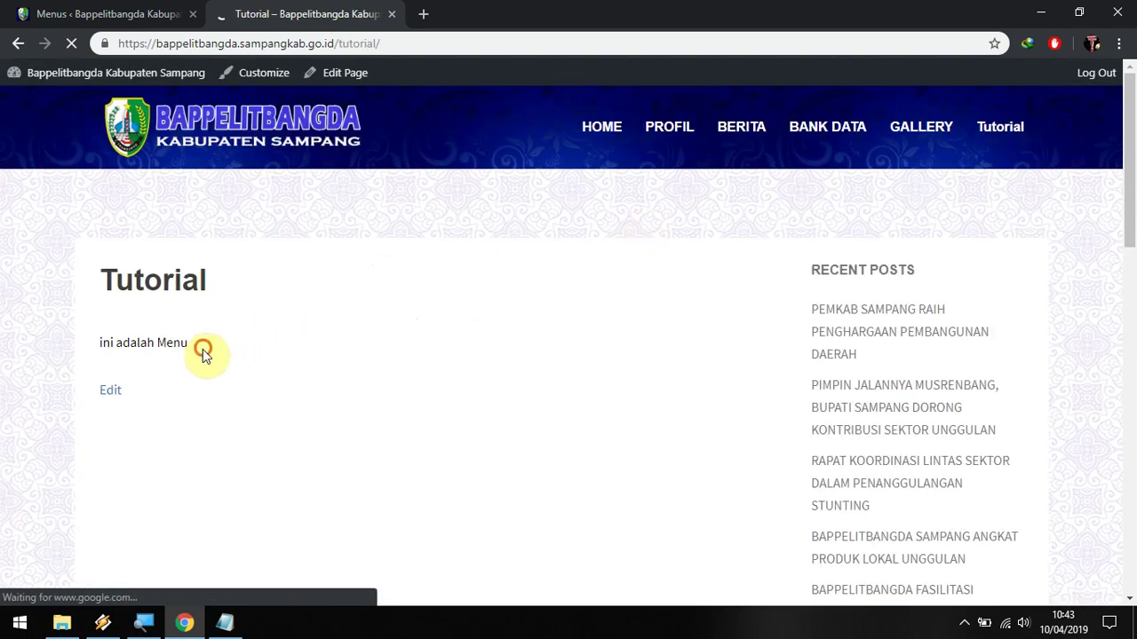
{"action": "triple_click", "coordinate": [83, 348]}
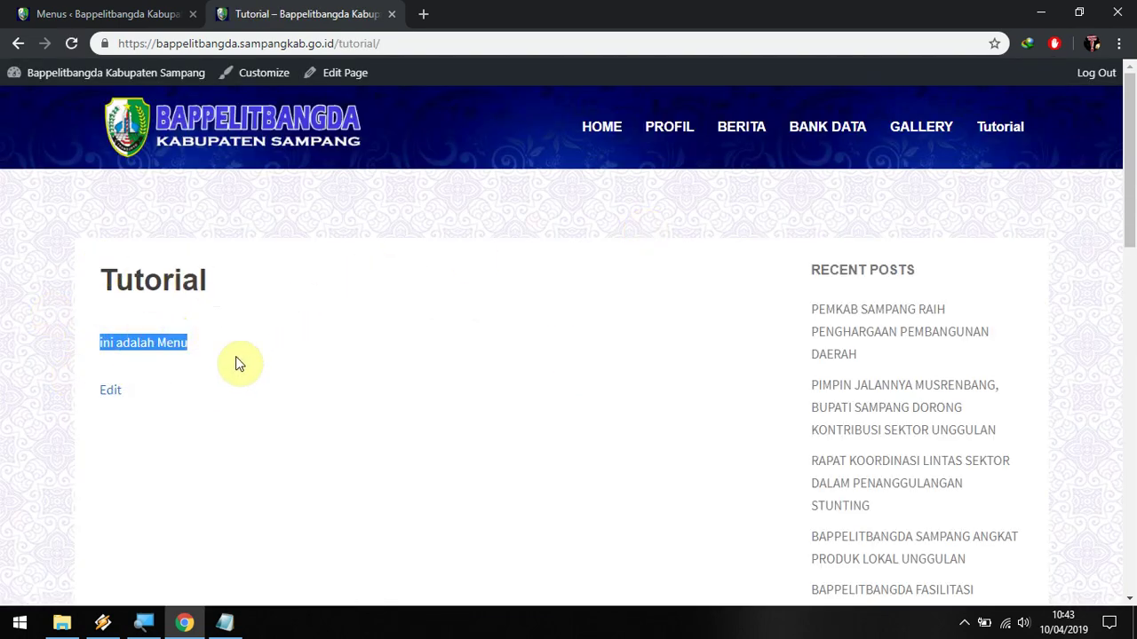
{"action": "left_click", "coordinate": [338, 331]}
Open the Tutor Submenu page listed under Tutorial in the site navigation and check its title and body text.
{"action": "mouse_move", "coordinate": [999, 142]}
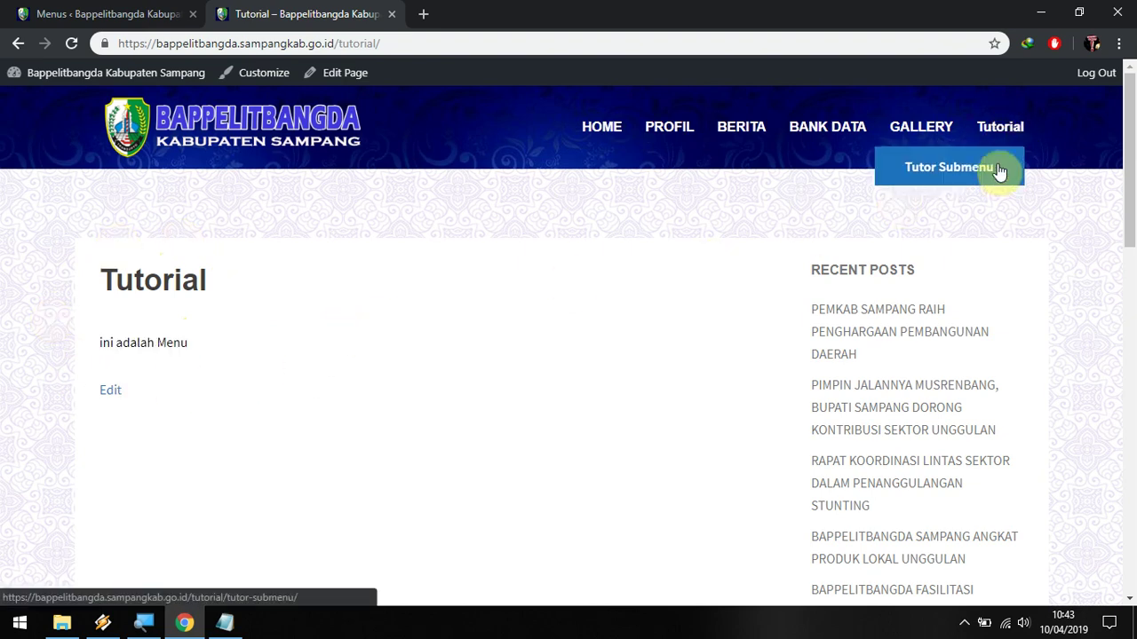
{"action": "left_click", "coordinate": [1013, 180]}
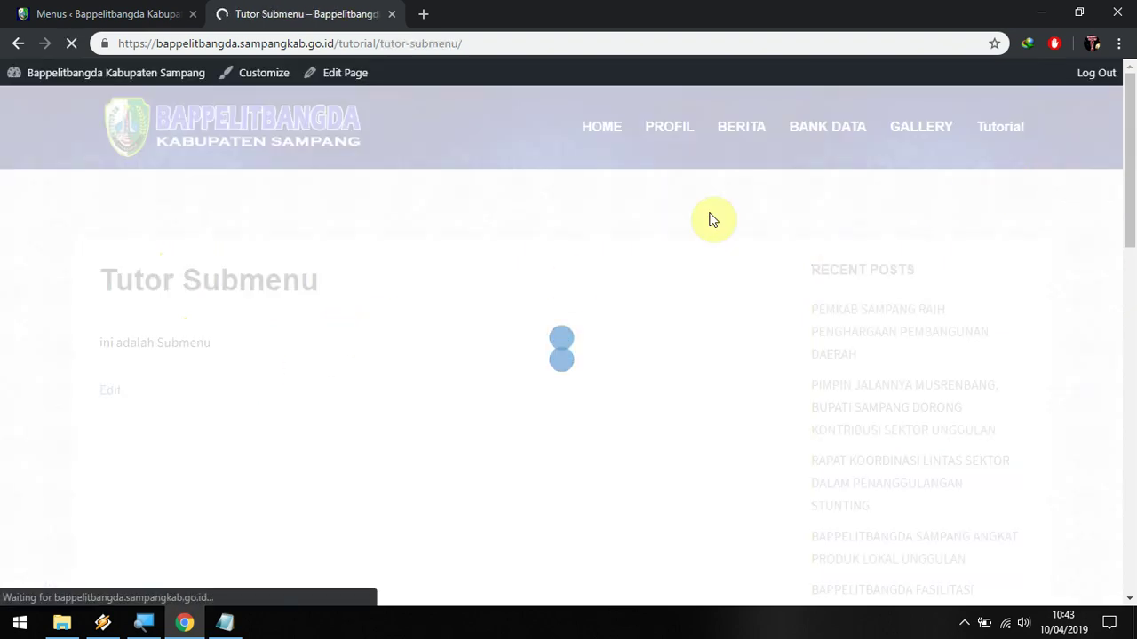
{"action": "left_click_drag", "start_coordinate": [221, 343], "coordinate": [94, 281]}
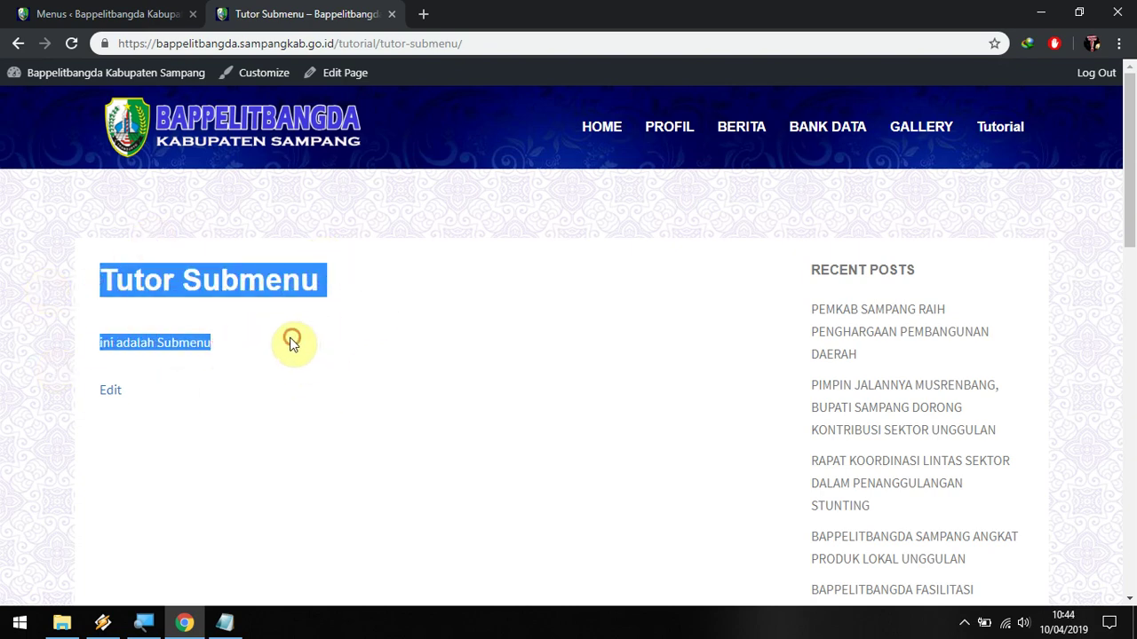
{"action": "left_click", "coordinate": [255, 342]}
Return to the menu.txt notes in Notepad and read past the step 8 remark to the closing lines.
{"action": "key", "text": "alt+Tab"}
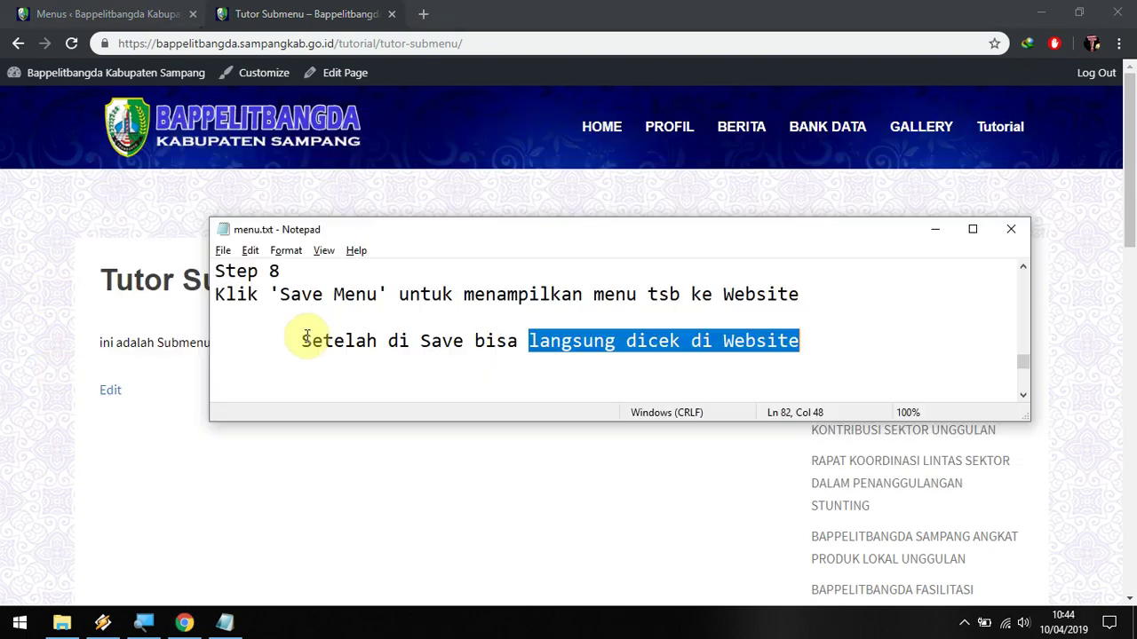
{"action": "left_click", "coordinate": [515, 344]}
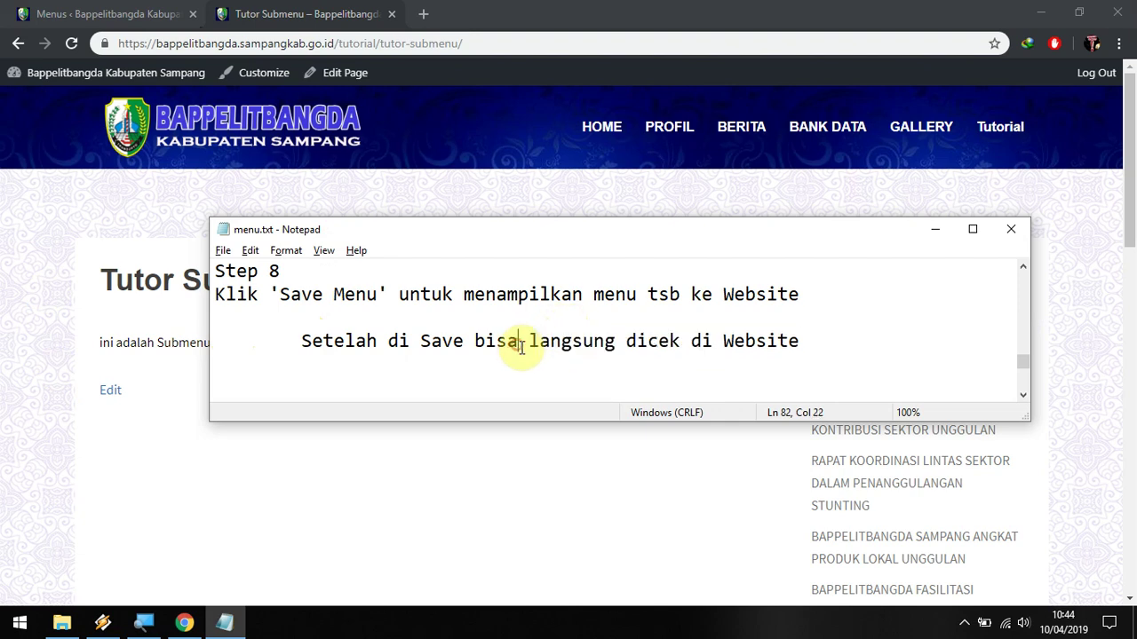
{"action": "scroll", "coordinate": [519, 347], "scroll_direction": "down", "scroll_amount": 2}
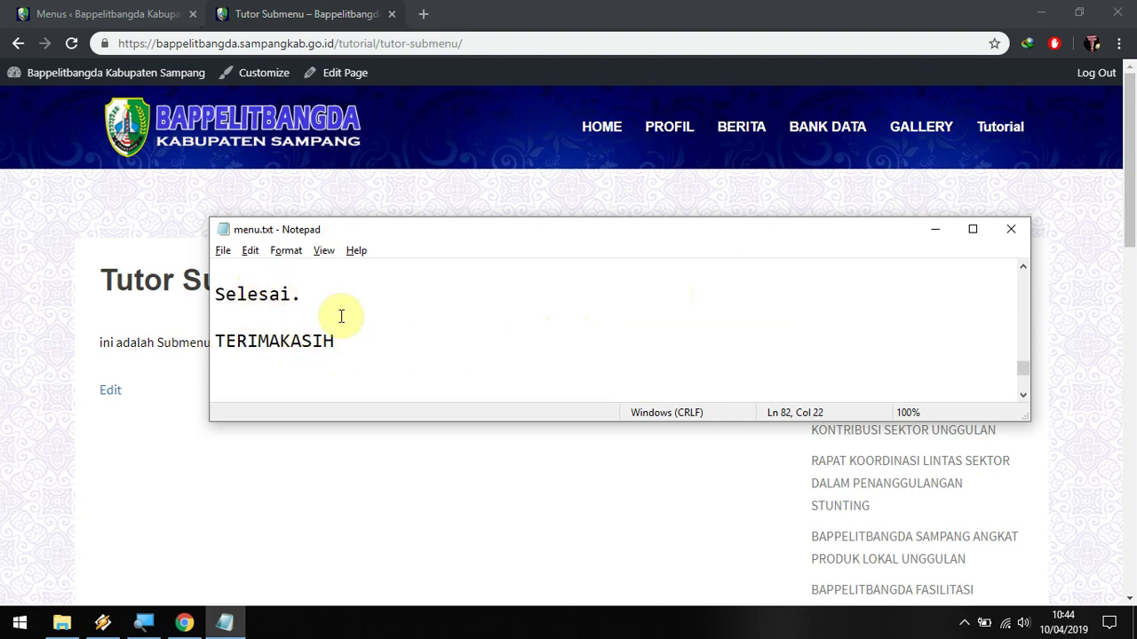
{"action": "mouse_move", "coordinate": [347, 337]}
{"action": "left_mouse_down"}
{"action": "mouse_move", "coordinate": [215, 323]}
{"action": "mouse_move", "coordinate": [254, 337]}
{"action": "mouse_move", "coordinate": [350, 337]}
{"action": "left_mouse_up"}
{"action": "left_click", "coordinate": [370, 342]}
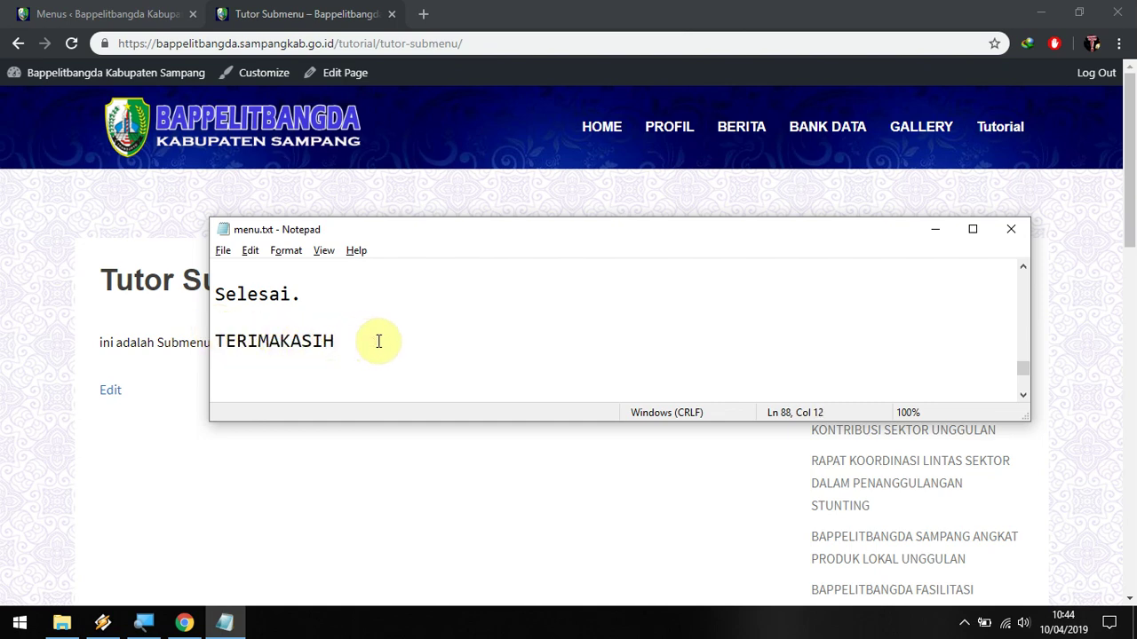